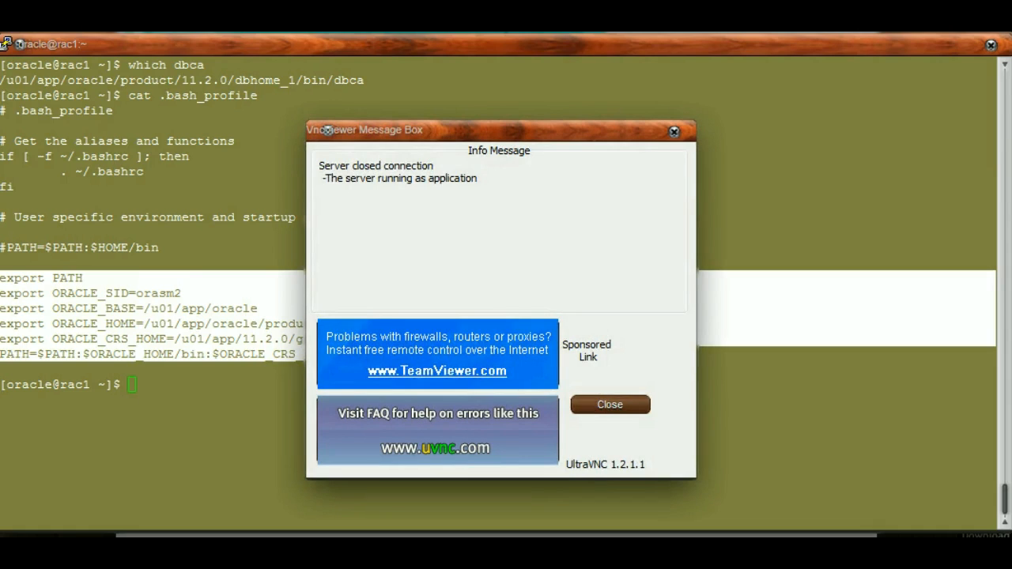
Dismiss the closed-connection message and reconnect to the VNC server at 192.168.1.101:5902, entering the VNC password to log on
click(611, 405)
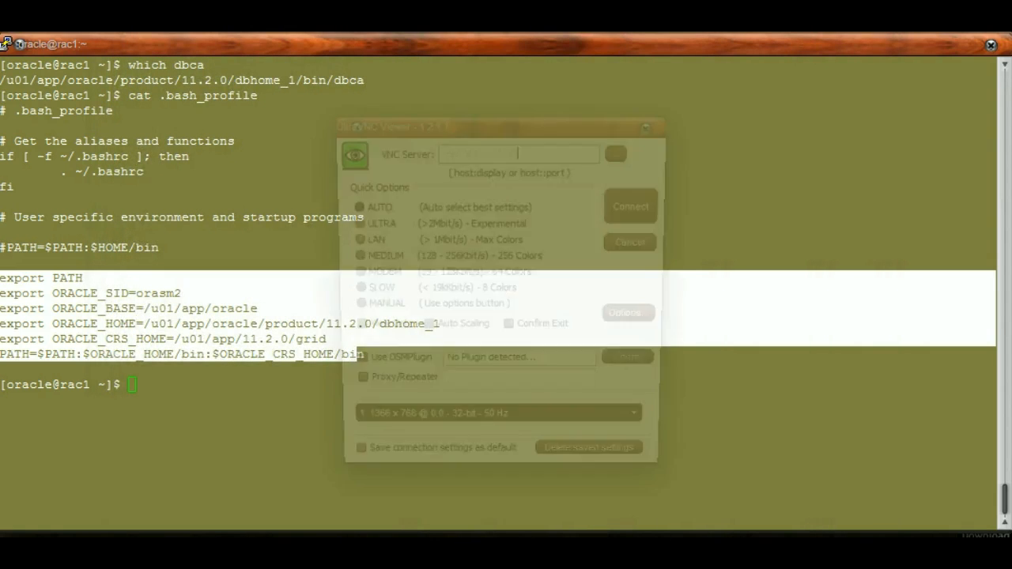
key(Return)
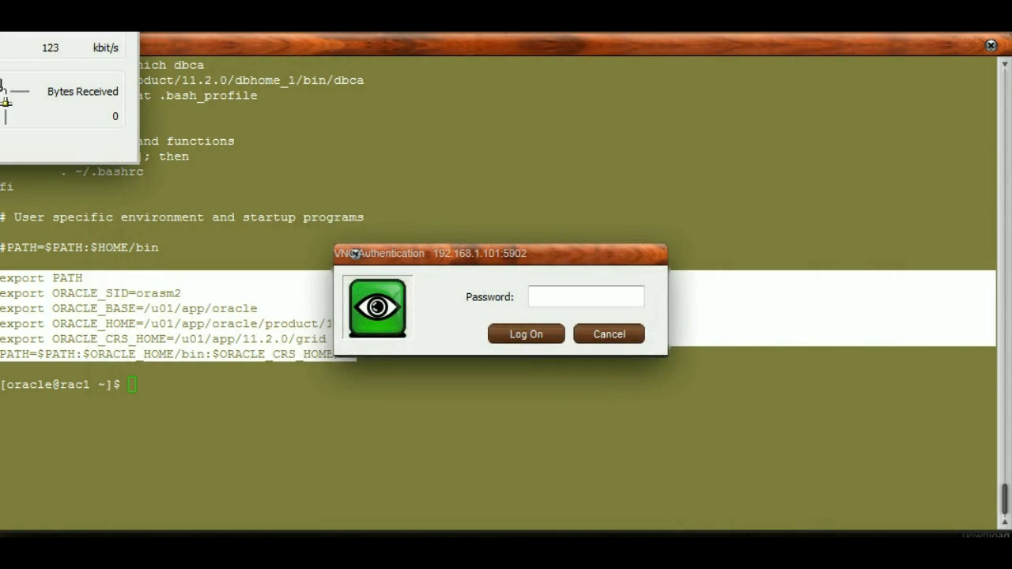
text(oracle)
key(Return)
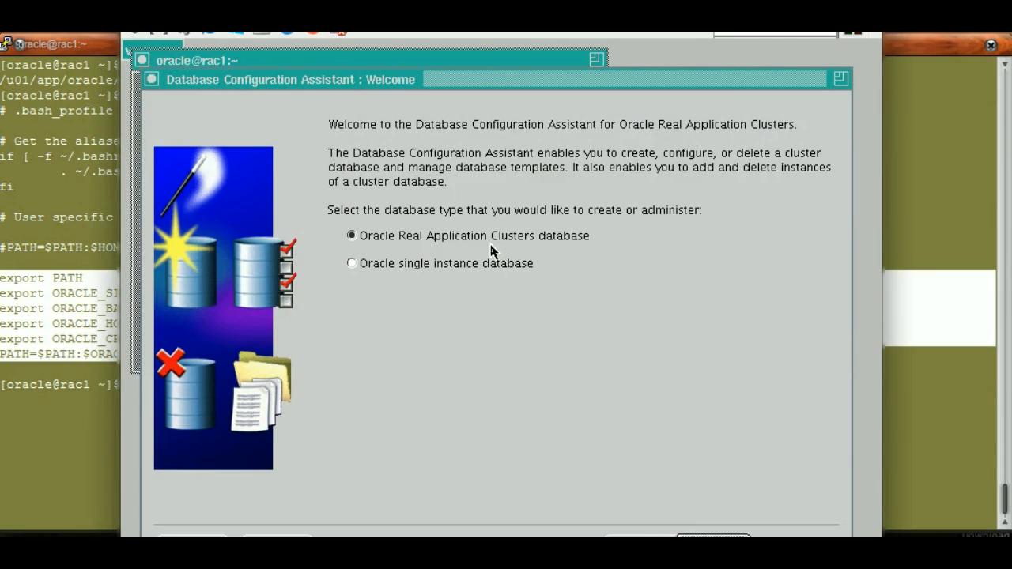
Choose Oracle Real Application Clusters database as the database type and continue to the operations page
click(443, 269)
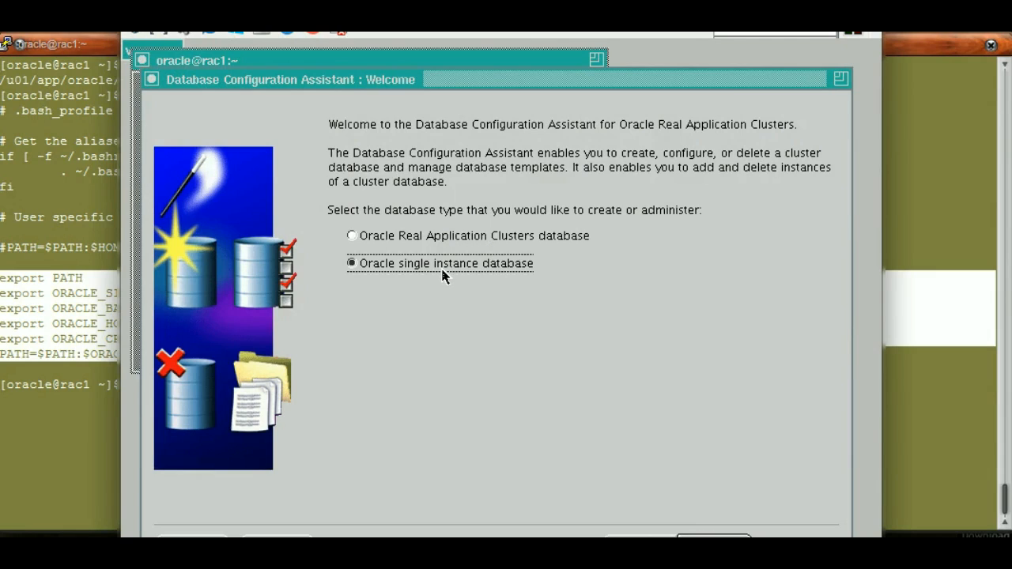
click(366, 241)
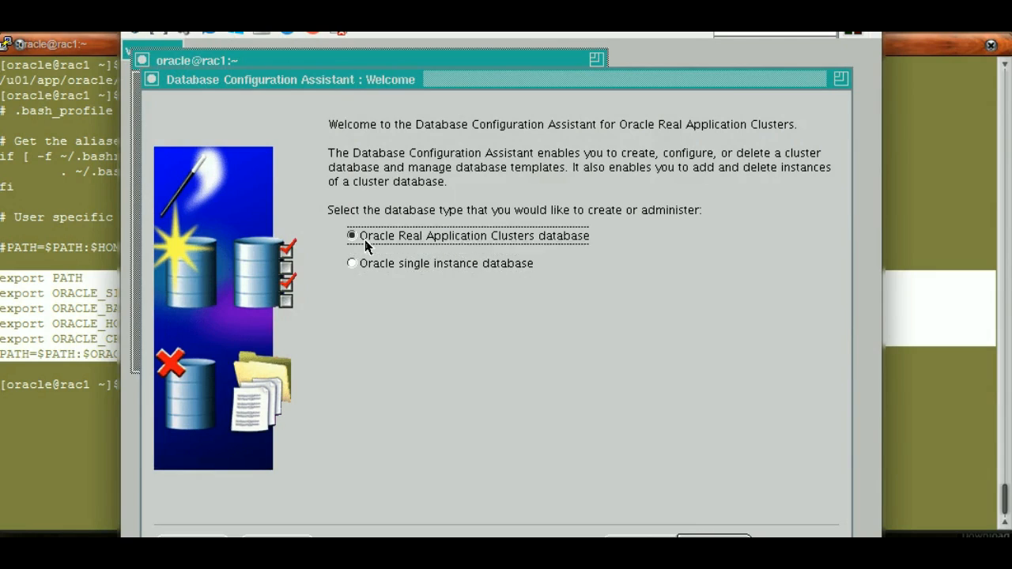
click(715, 536)
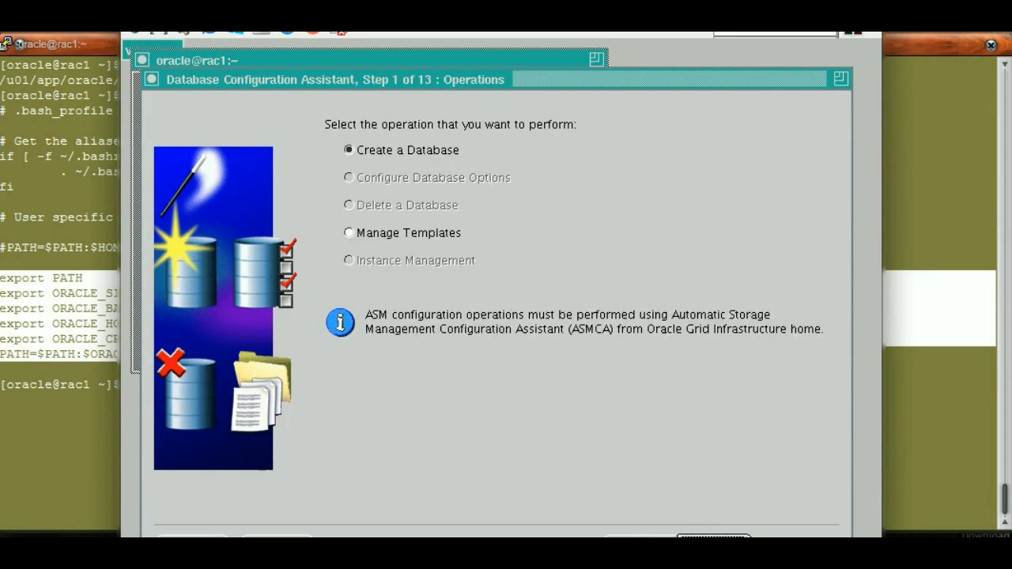
Choose the Create a Database operation with the General Purpose or Transaction Processing template and continue to database identification
click(715, 536)
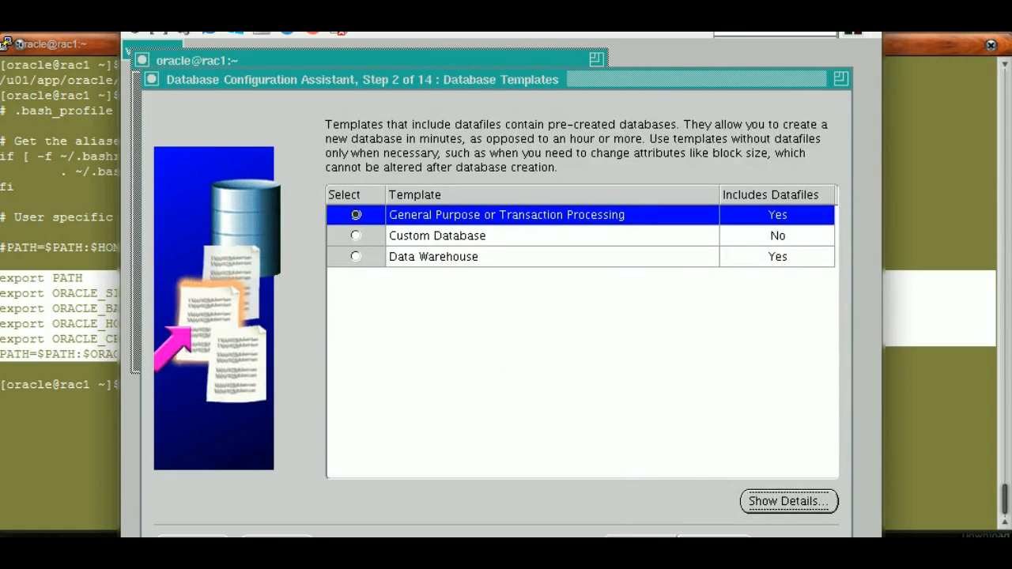
click(643, 537)
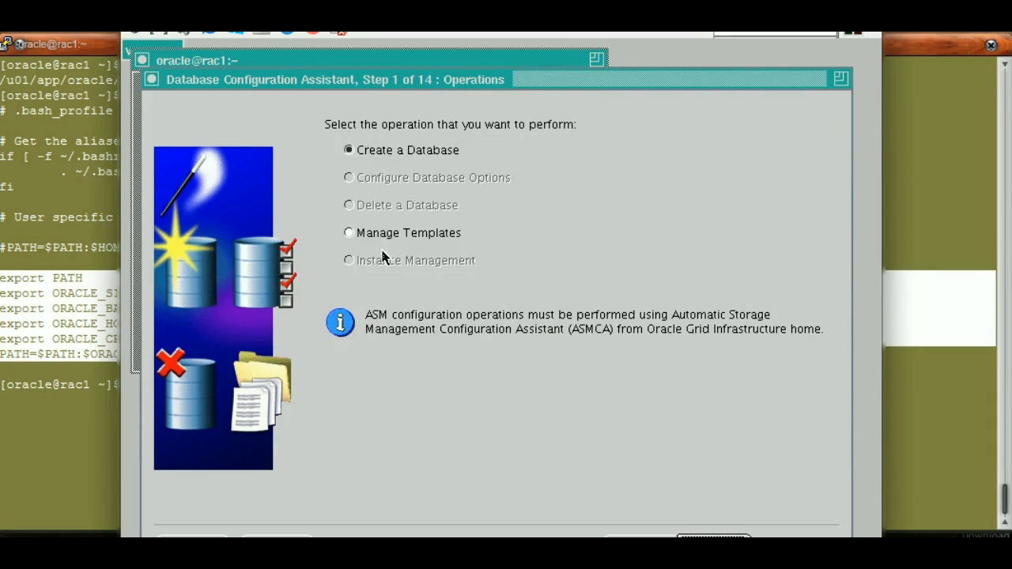
click(714, 546)
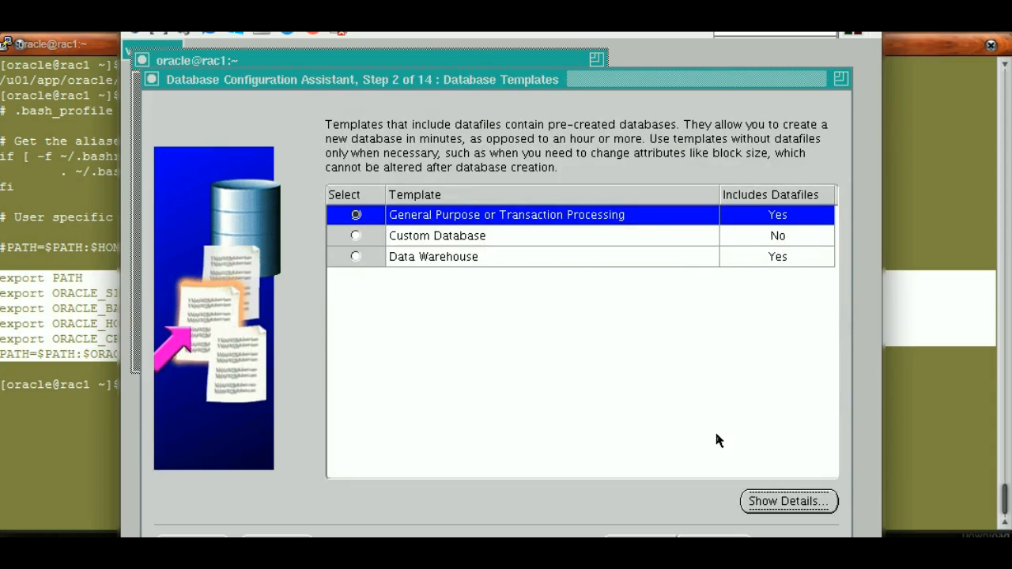
click(714, 545)
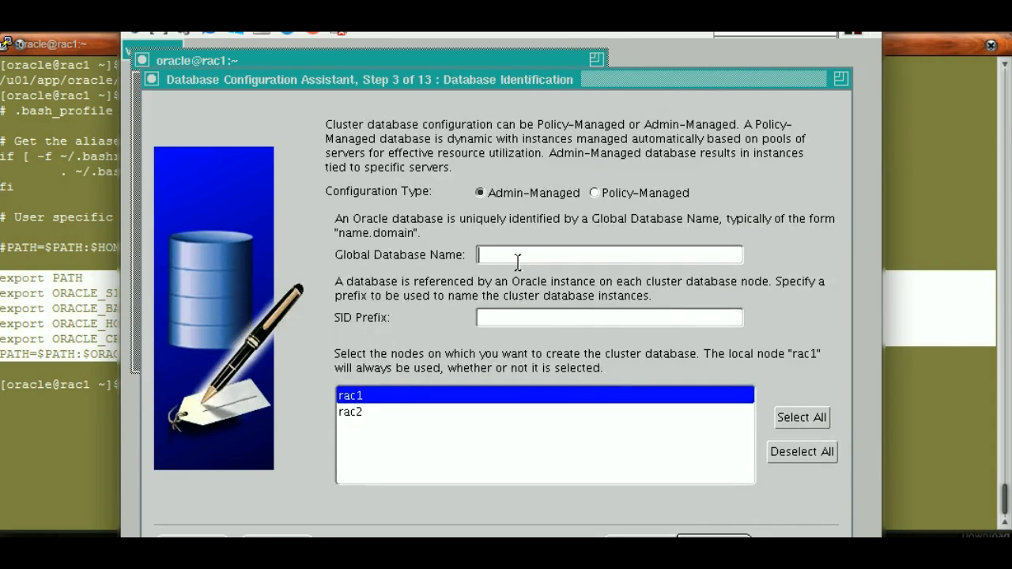
Identify the admin-managed database with global name and SID prefix orasm, include nodes rac1 and rac2, and continue
click(510, 256)
text(orasm)
click(787, 419)
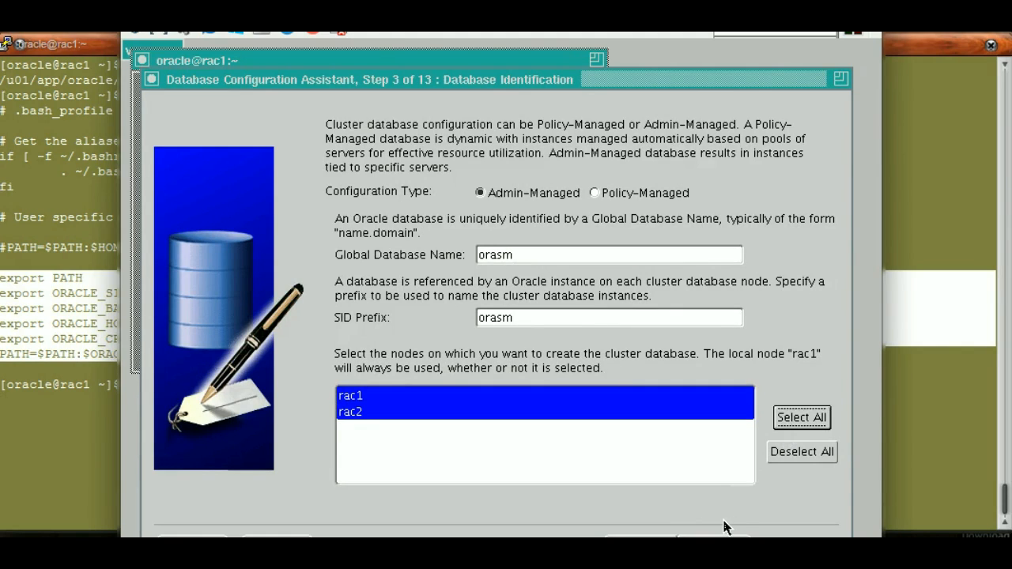
click(714, 536)
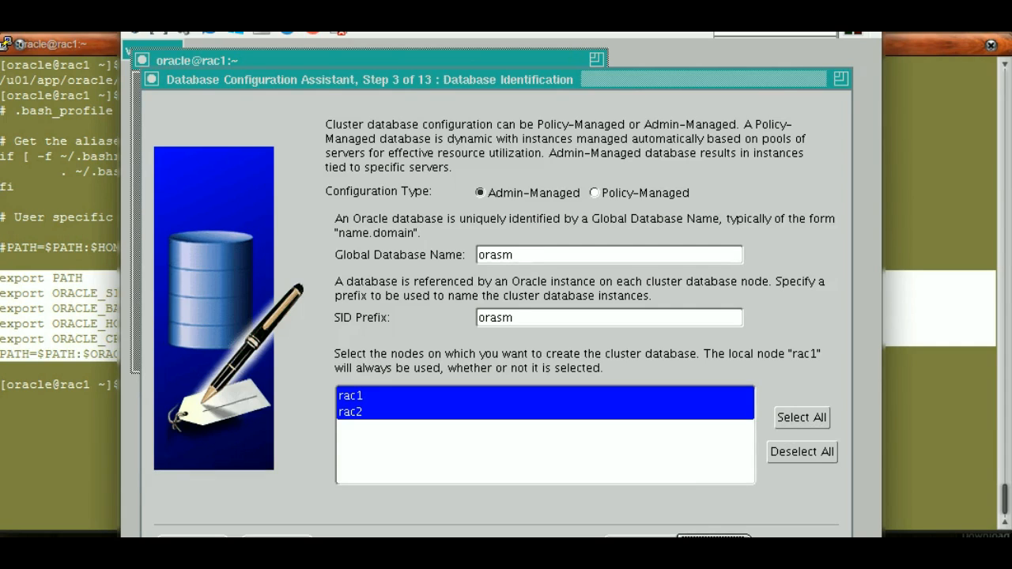
click(712, 534)
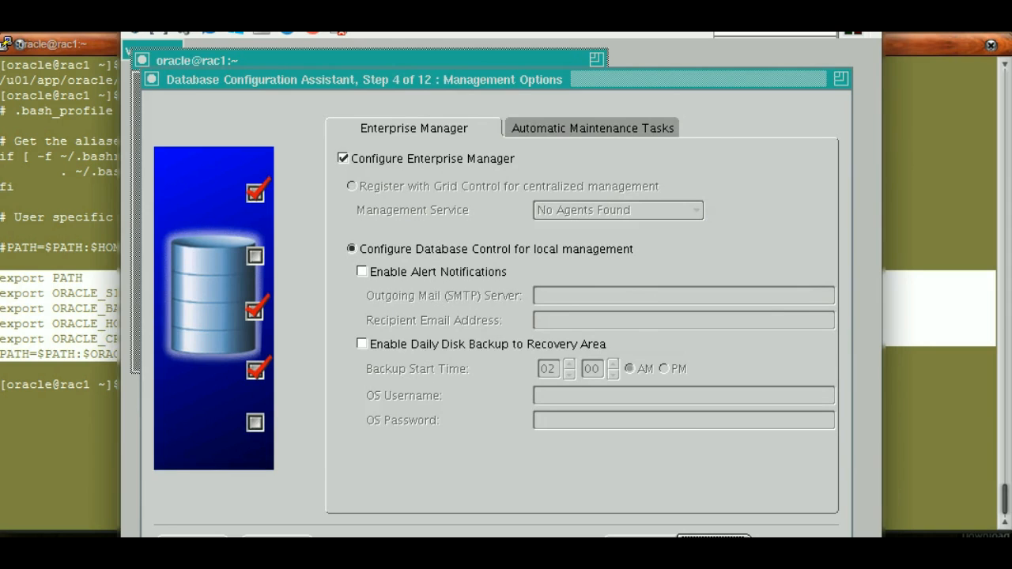
Review the Enterprise Manager and automatic maintenance settings, keep both enabled with Database Control for local management, and continue
click(714, 541)
click(640, 541)
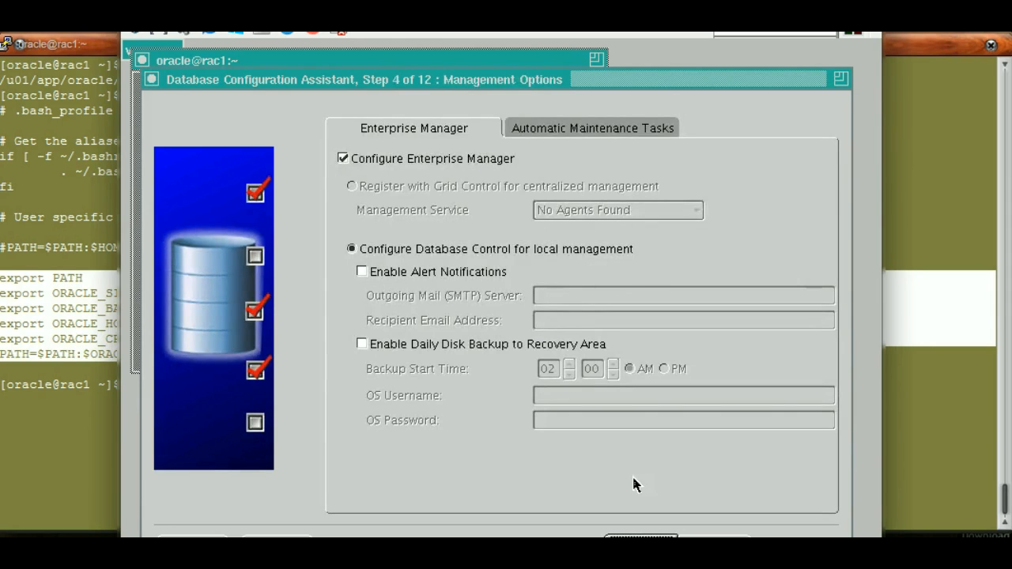
click(599, 132)
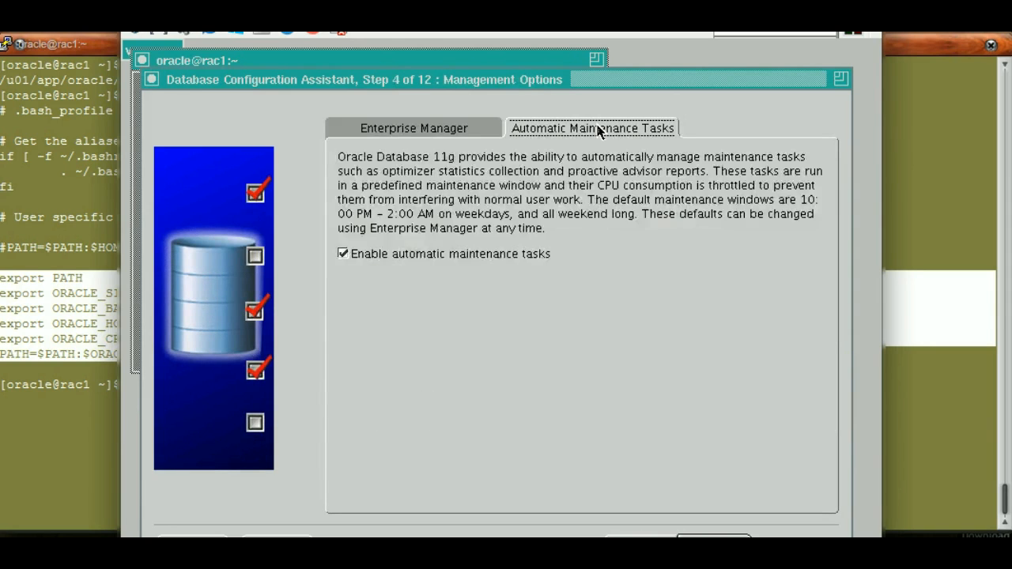
click(424, 132)
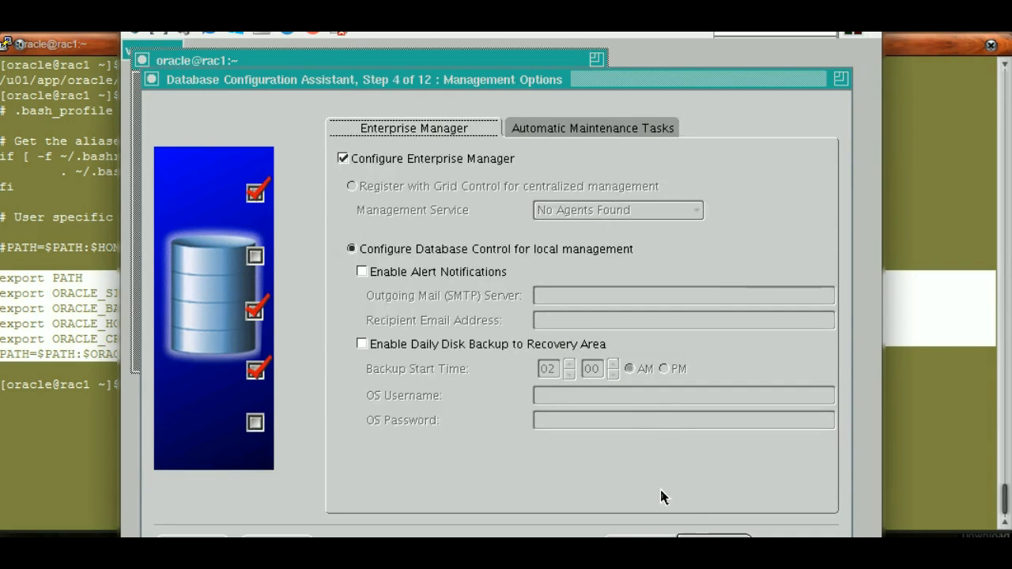
click(575, 135)
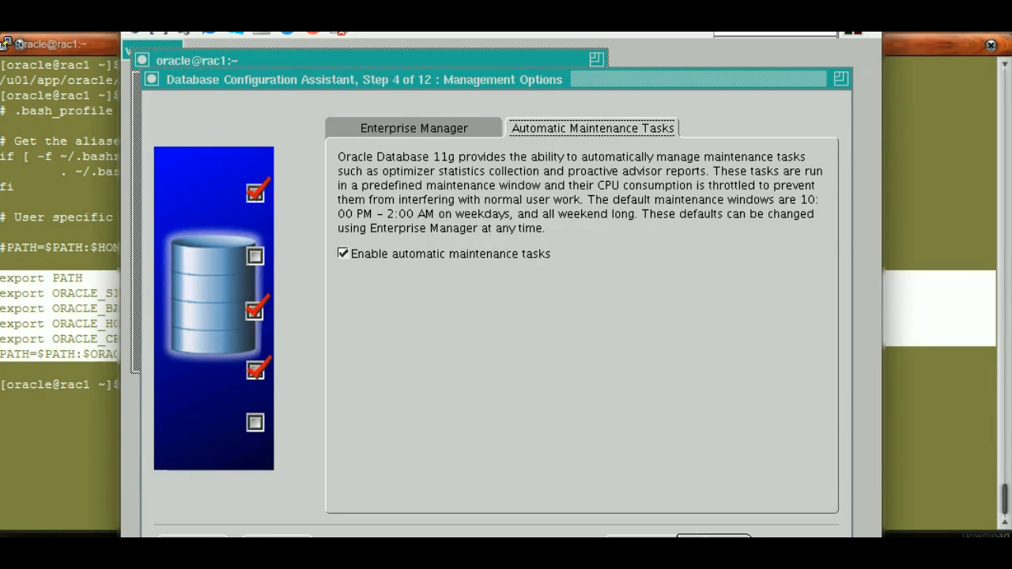
click(714, 540)
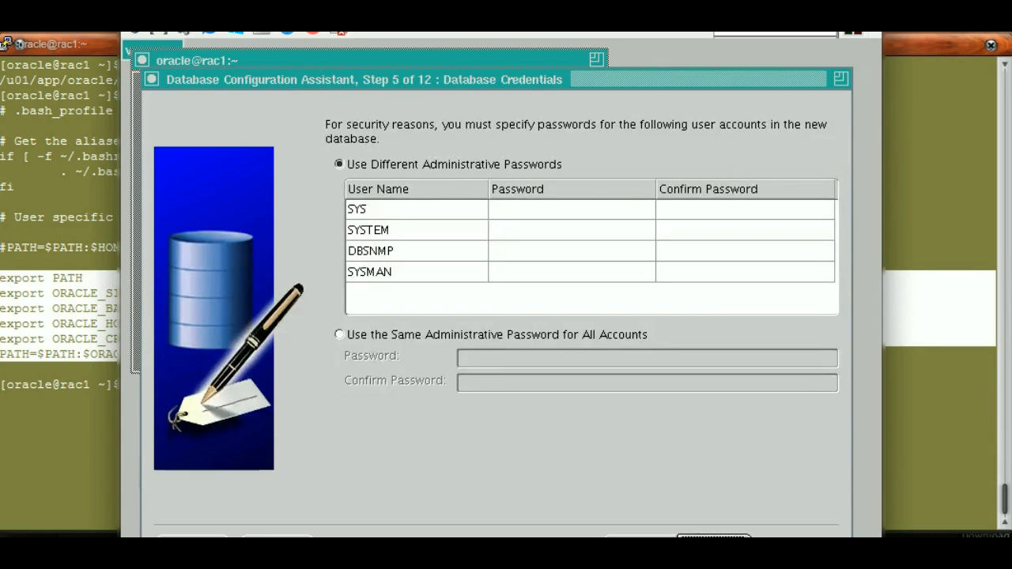
Use the same administrative password for all accounts, enter and confirm the password, and accept it despite the complexity policy
click(378, 337)
click(484, 353)
text(oracle)
key(Tab)
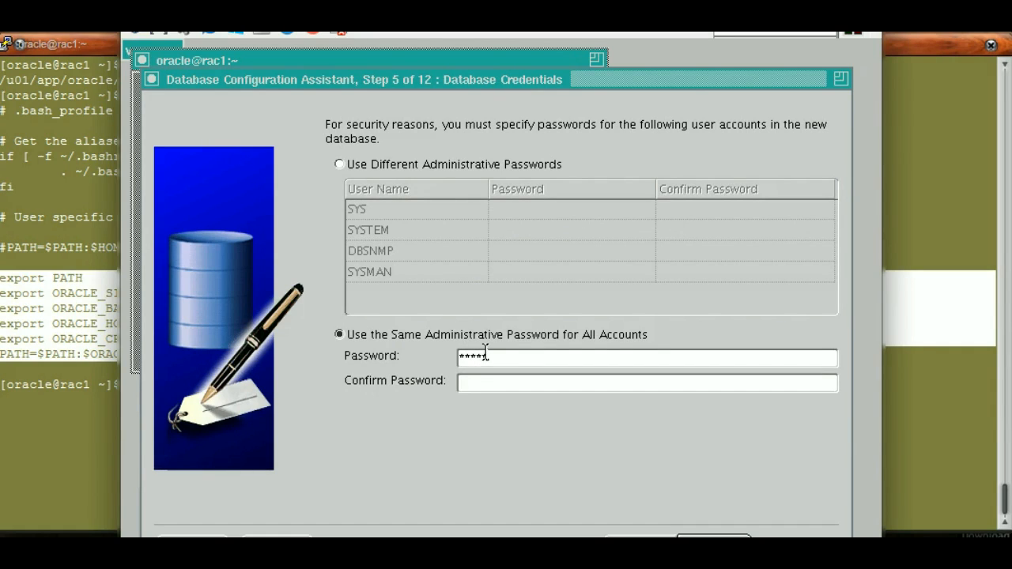
text(oracle)
click(714, 537)
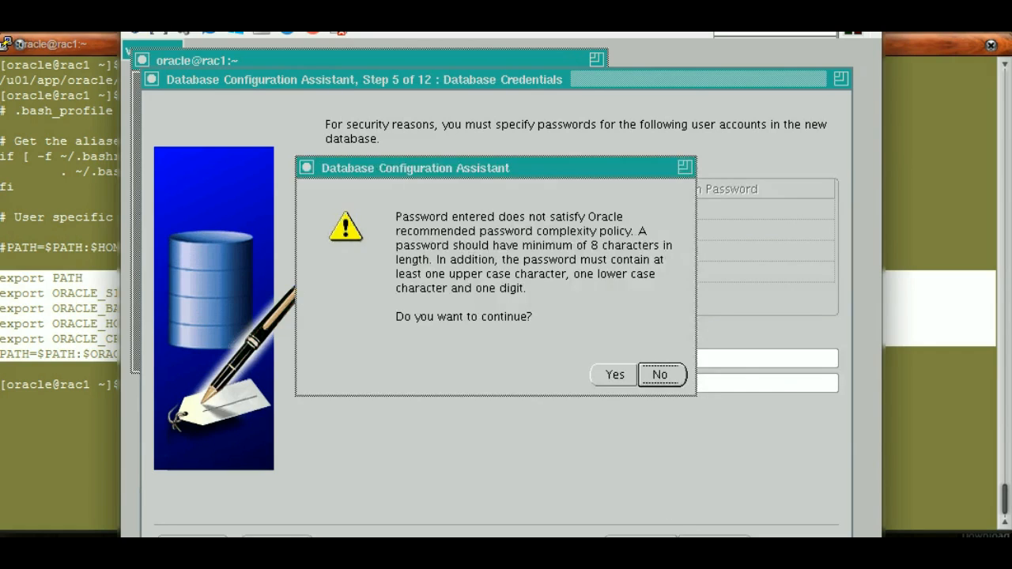
click(614, 376)
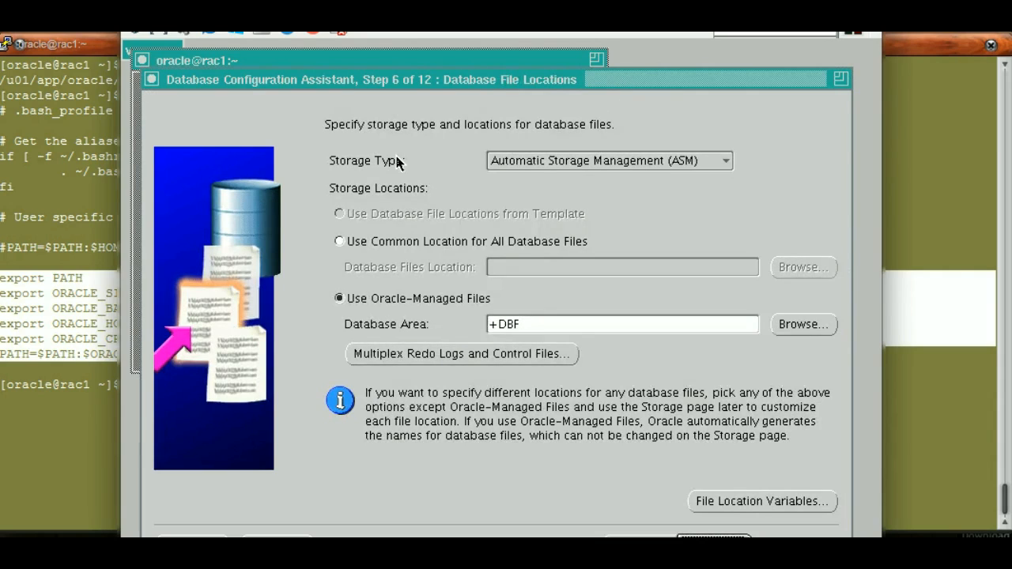
Keep Automatic Storage Management with Oracle-managed files in +DBF and supply the ASMSNMP password for ASM
click(538, 162)
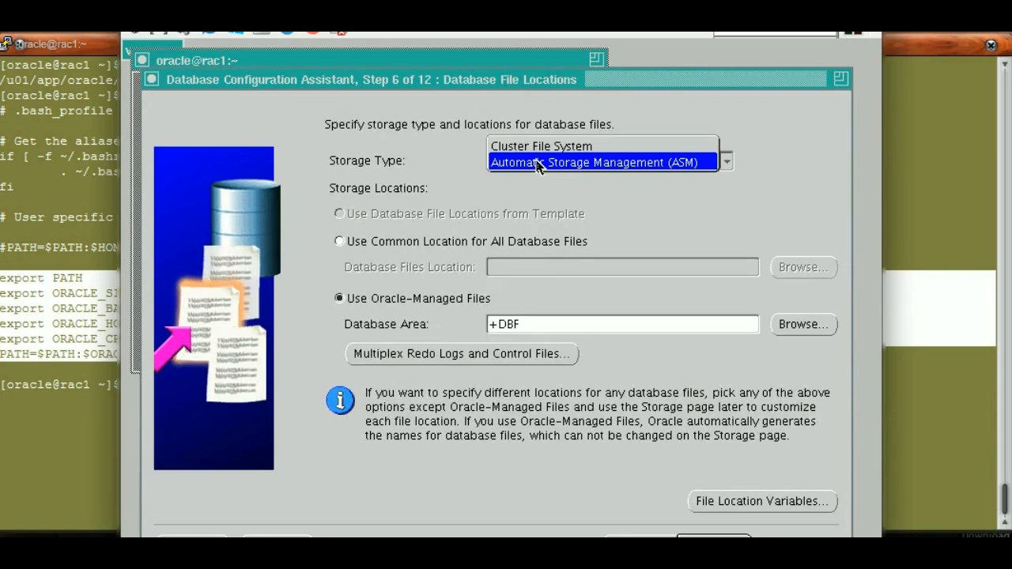
click(538, 163)
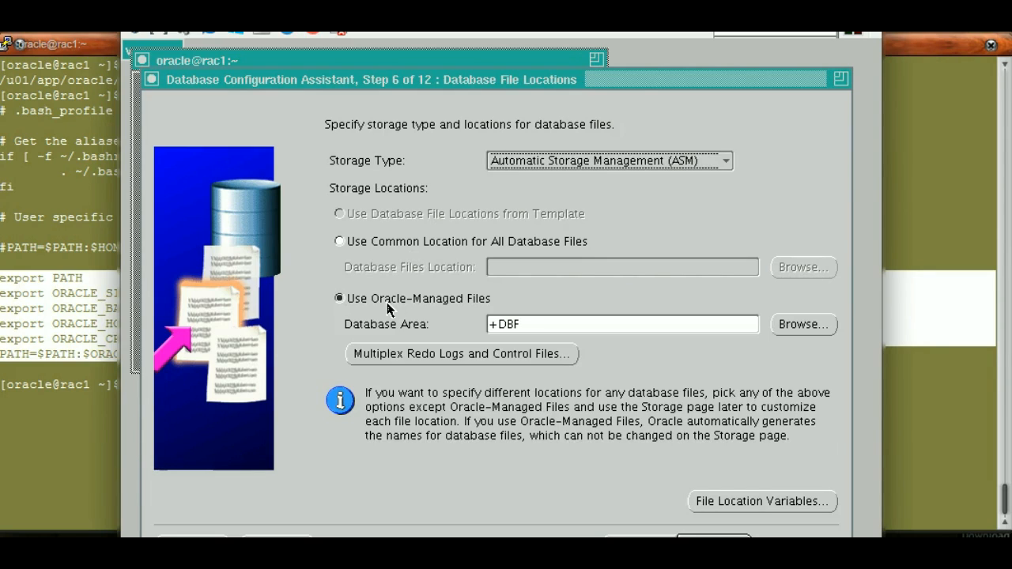
click(528, 321)
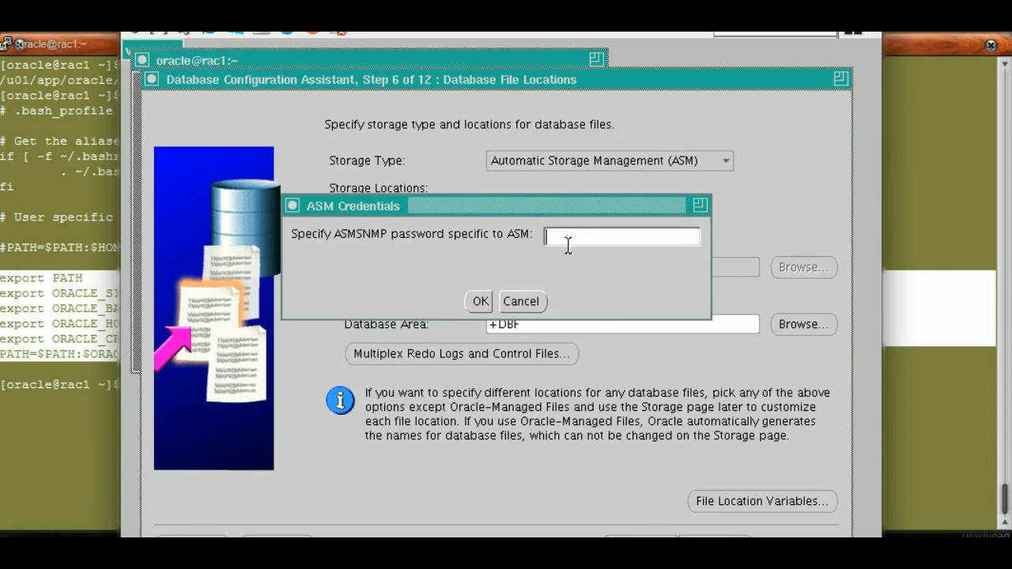
text(oracle)
click(480, 301)
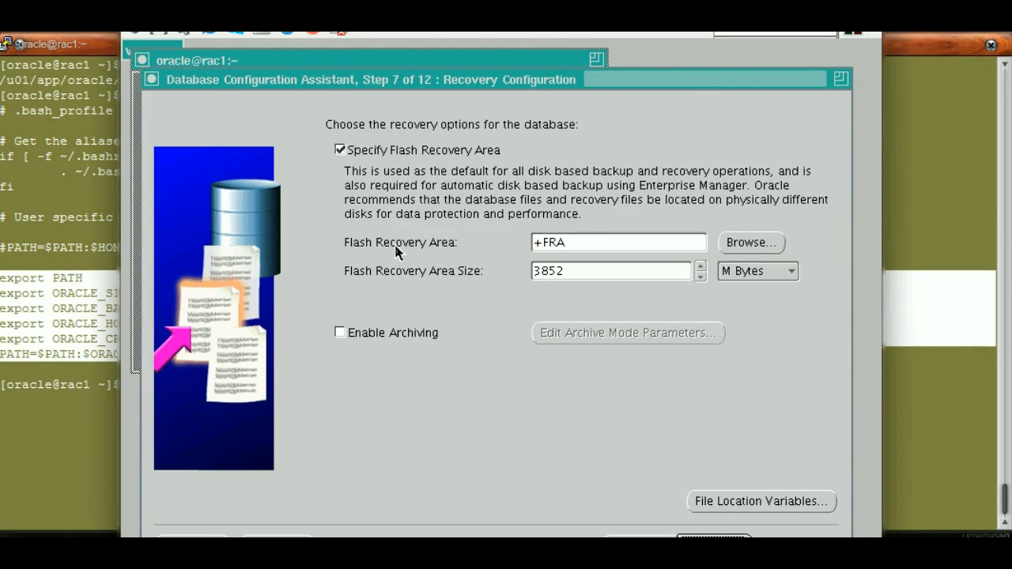
Enable archiving, keep the flash recovery area in +FRA at 3852 M Bytes, and continue to database content
click(340, 334)
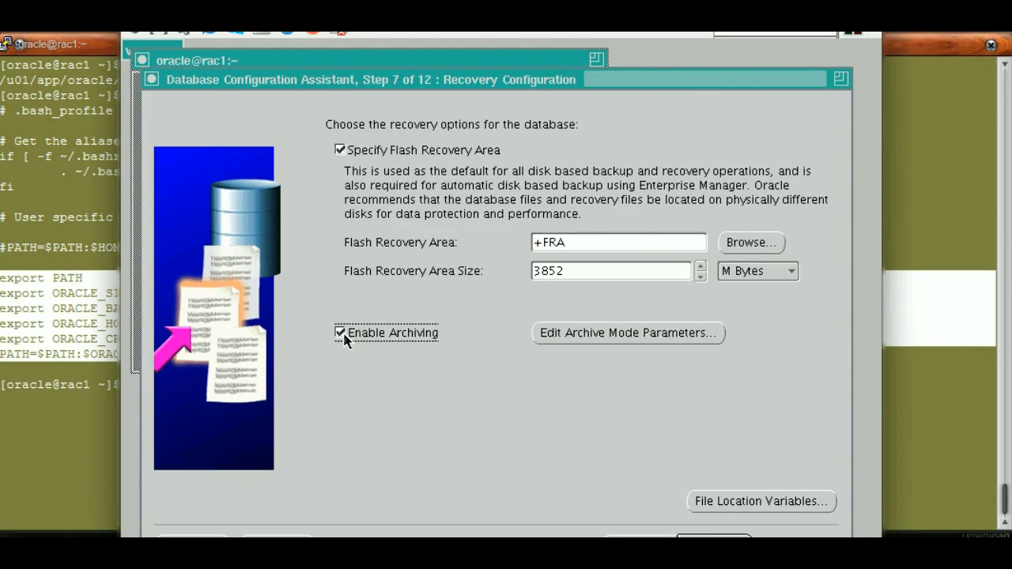
click(599, 241)
click(753, 275)
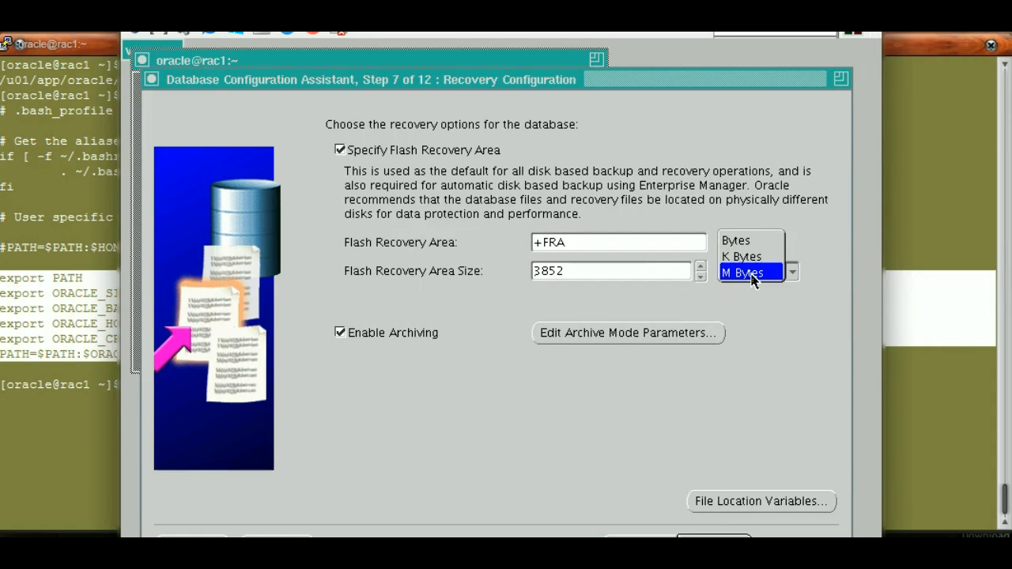
click(751, 273)
click(656, 271)
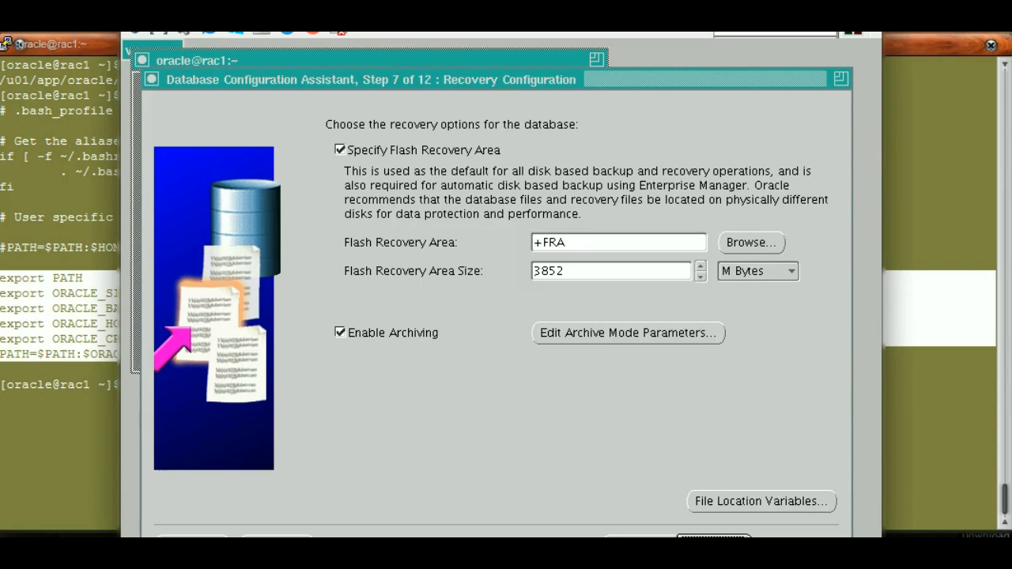
click(714, 543)
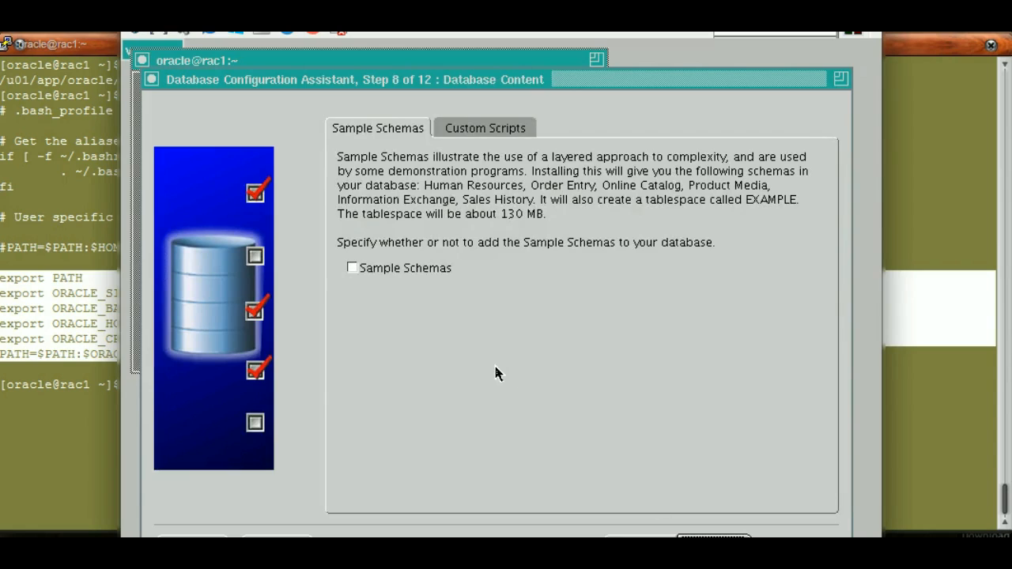
Add the Sample Schemas to the database, leave custom scripts set to none, and continue
click(354, 270)
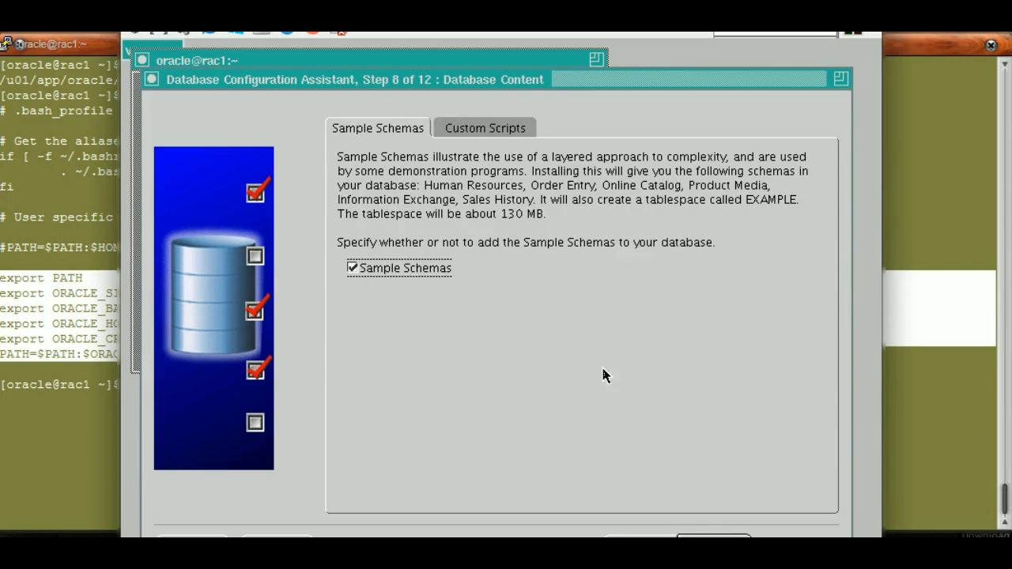
click(480, 131)
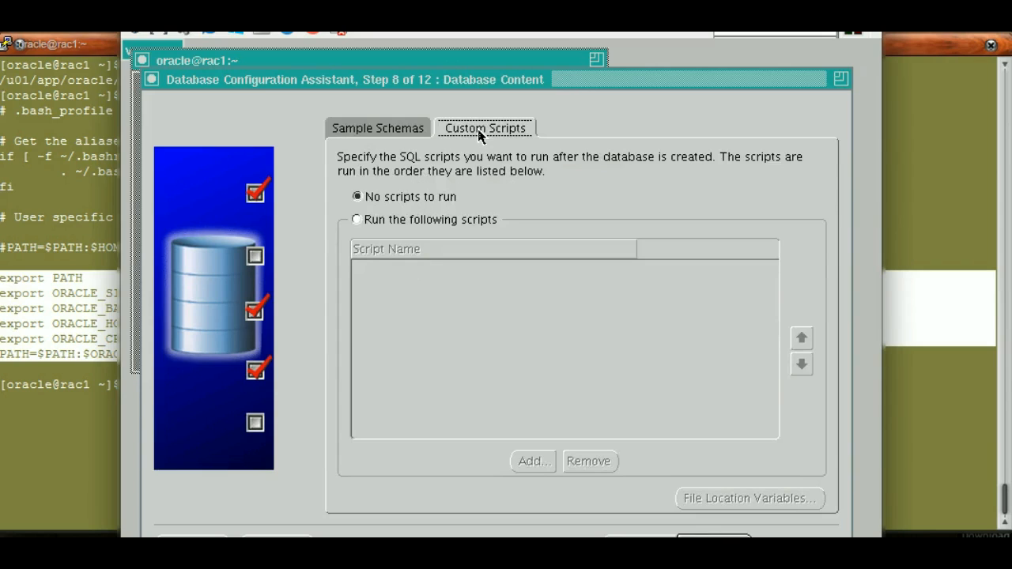
click(404, 131)
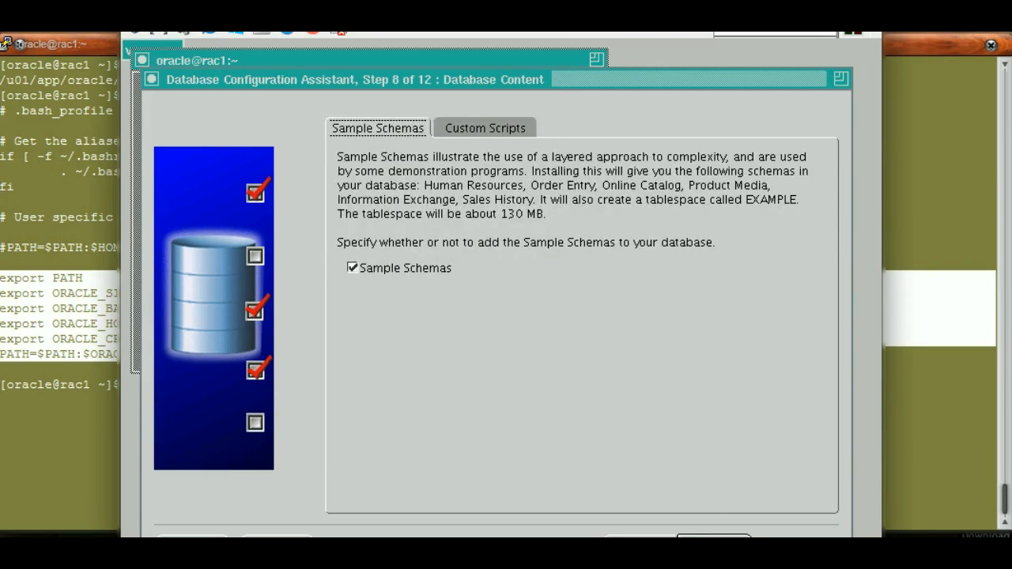
click(714, 542)
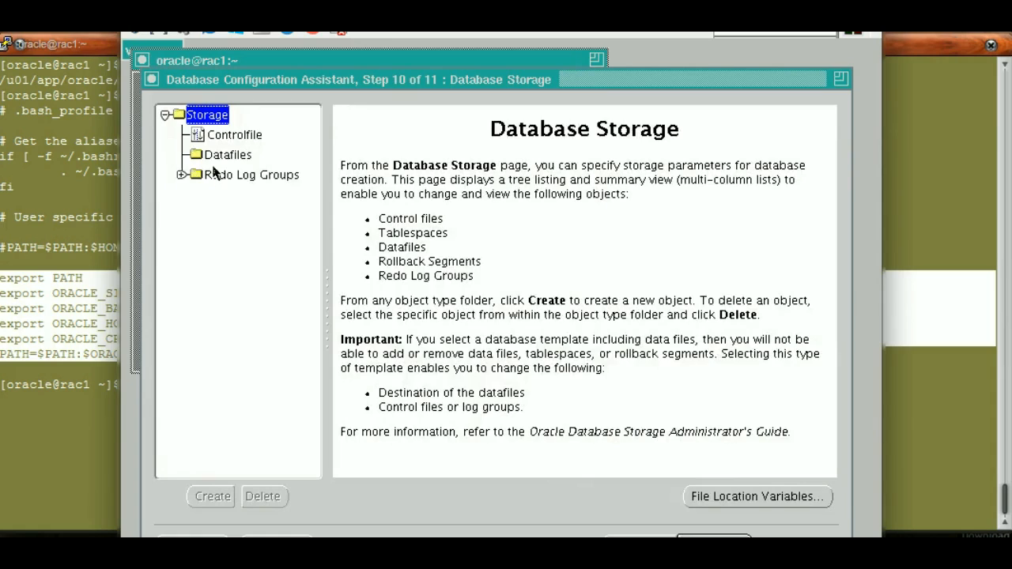
Examine the control file options, the datafile list and each redo log group in the database storage settings
click(225, 139)
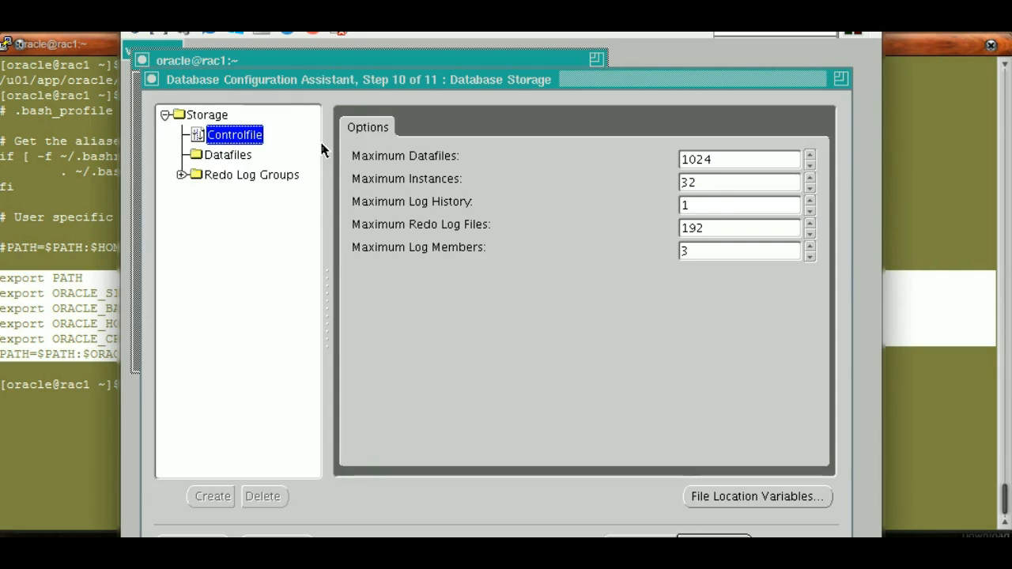
click(235, 156)
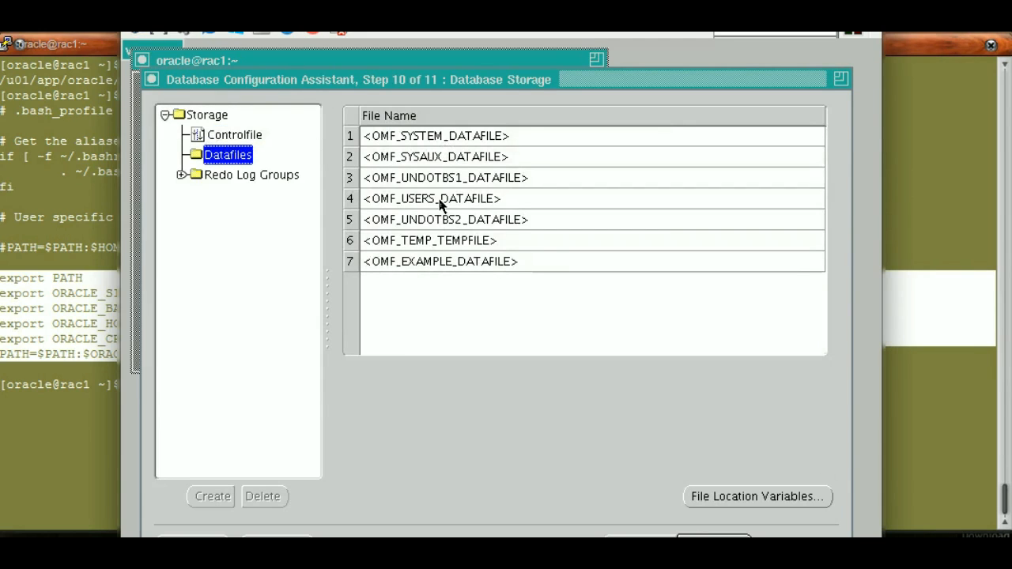
click(181, 175)
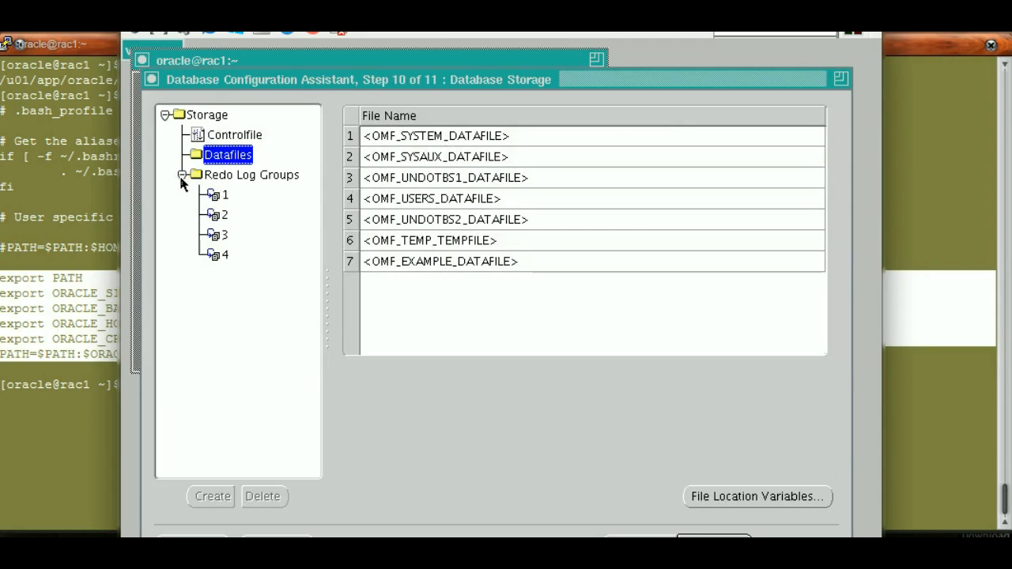
click(221, 196)
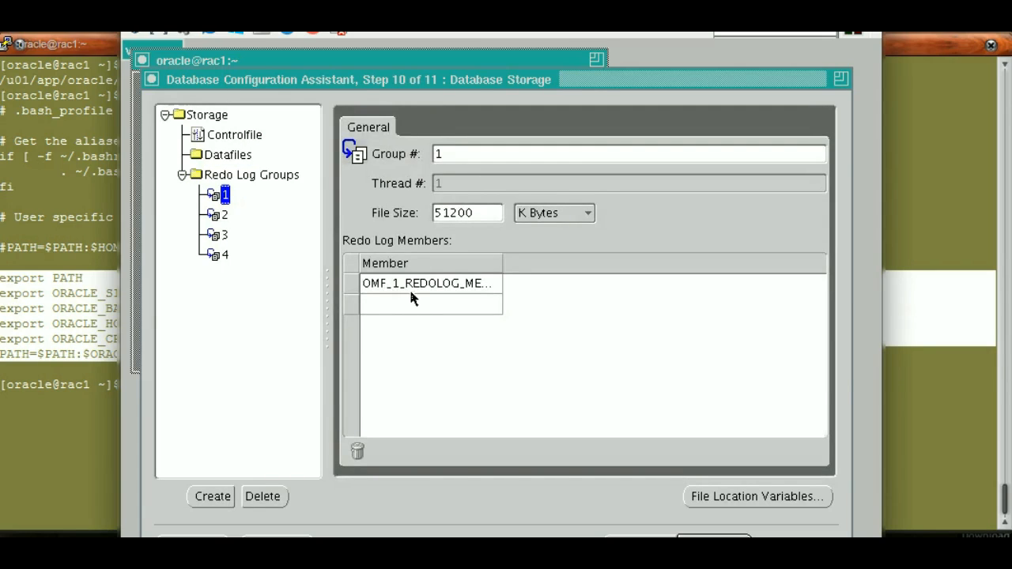
click(225, 216)
click(226, 199)
click(223, 220)
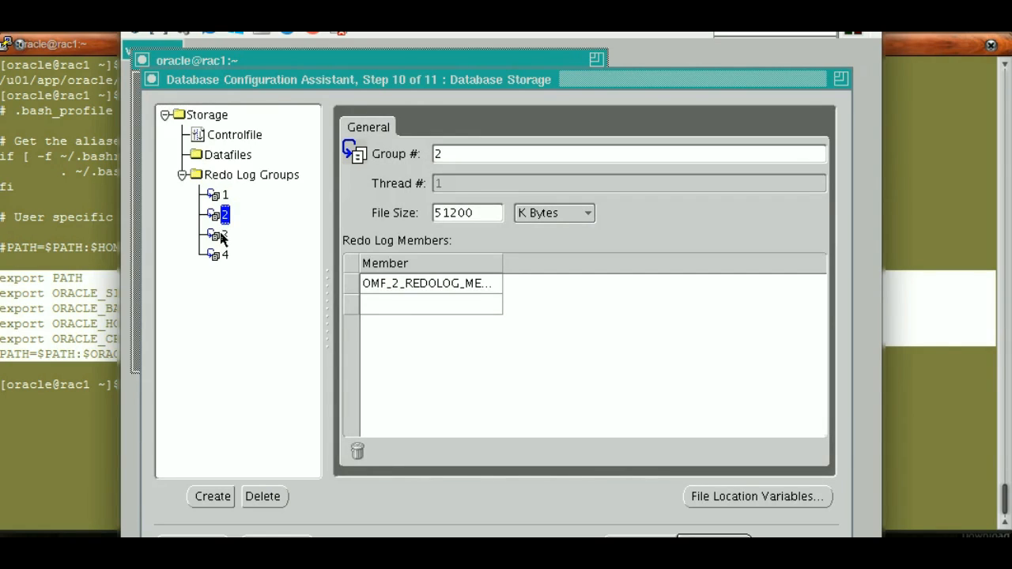
click(222, 237)
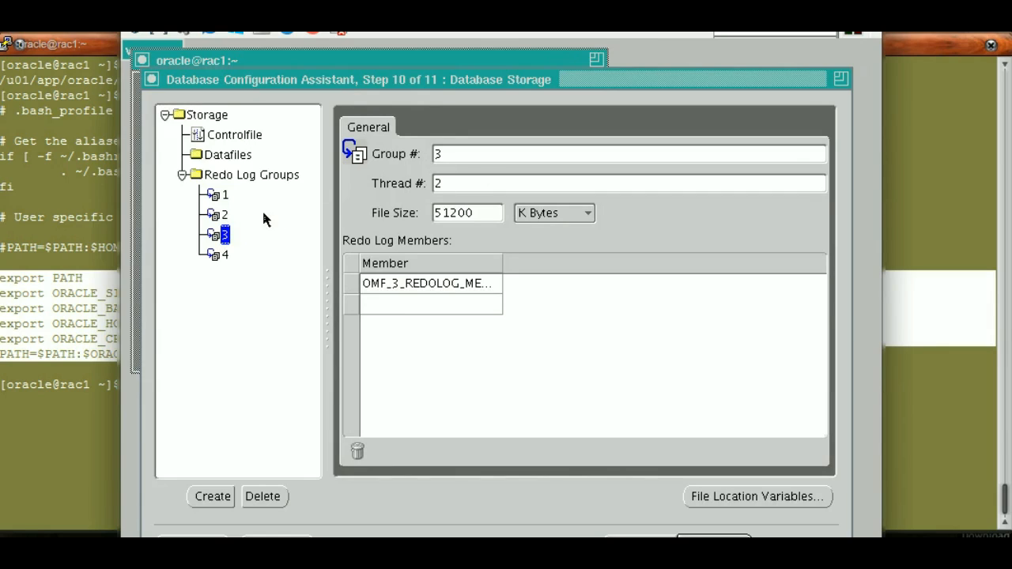
click(225, 261)
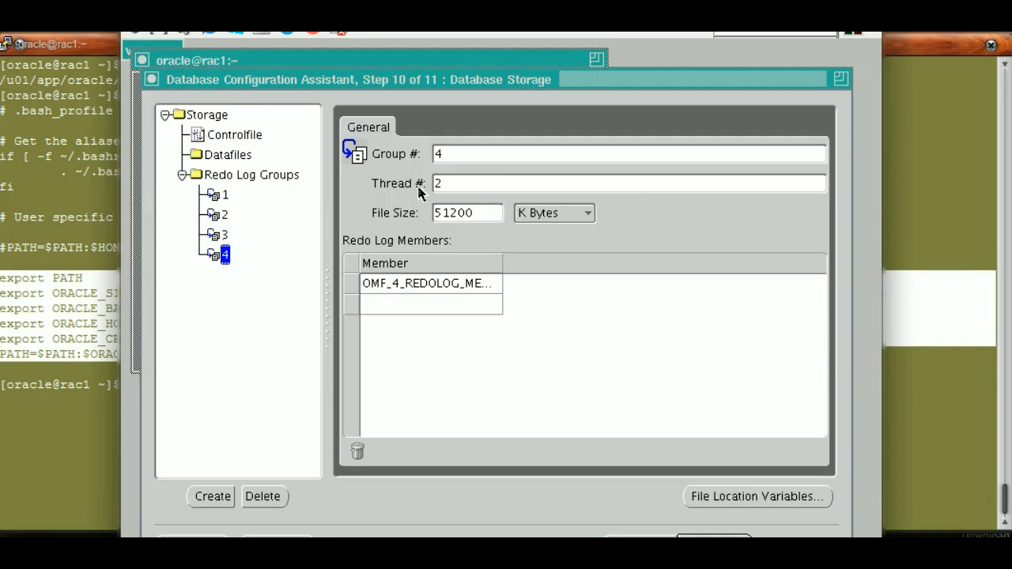
click(225, 215)
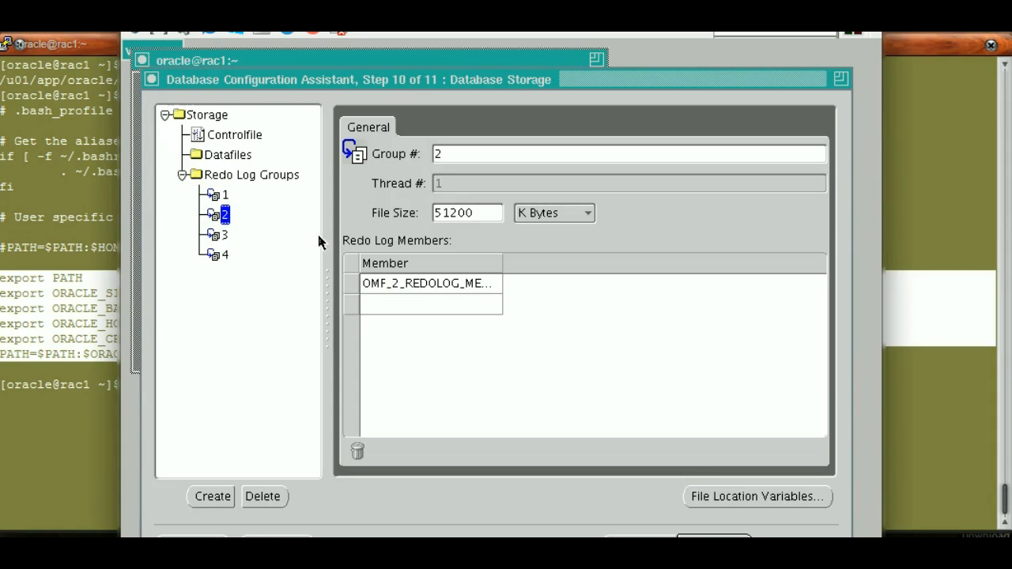
double_click(183, 175)
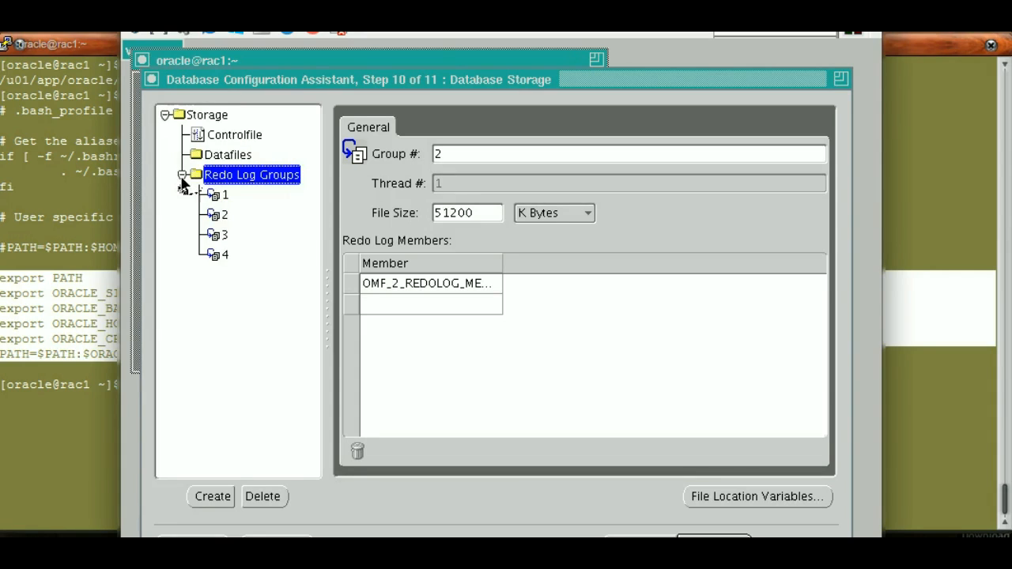
click(486, 314)
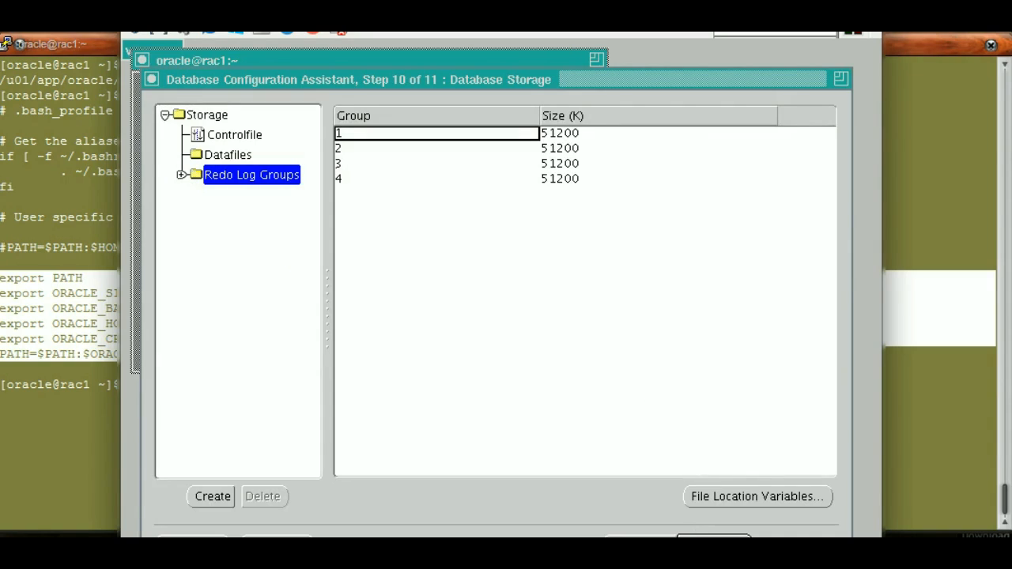
Accept the storage settings, proceed to the creation summary, and review its database components
click(714, 537)
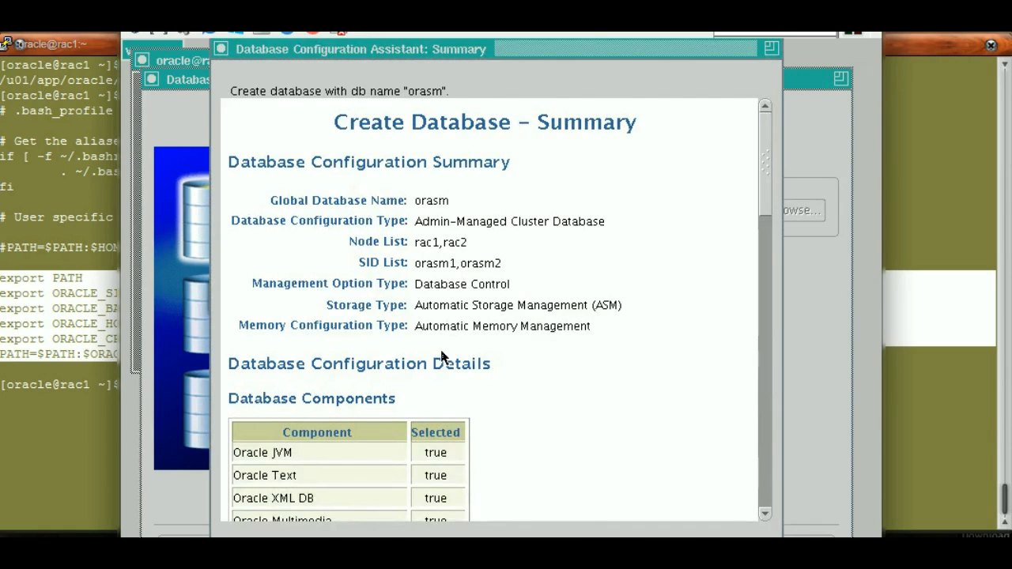
drag(764, 204, 772, 269)
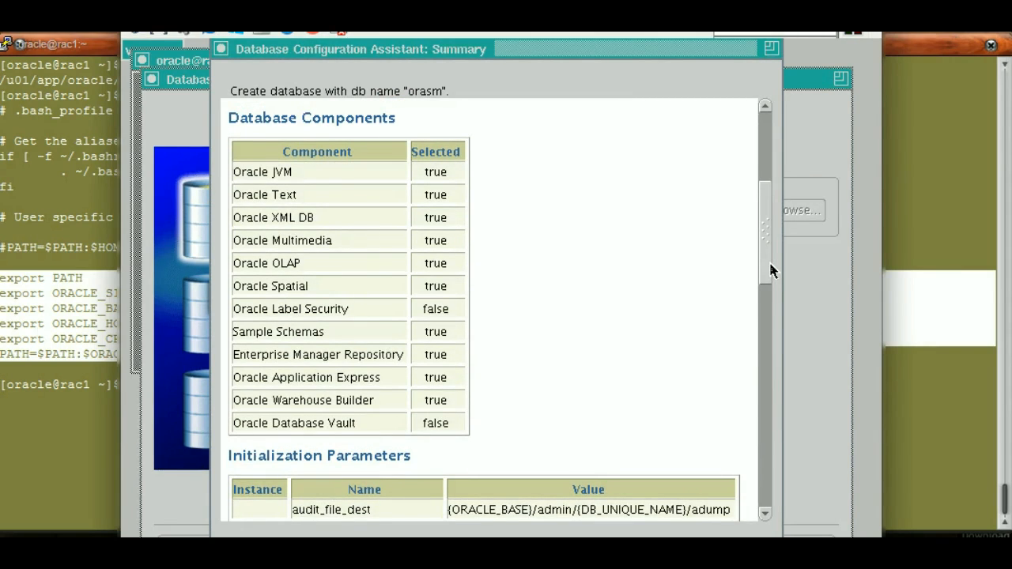
drag(771, 271, 775, 318)
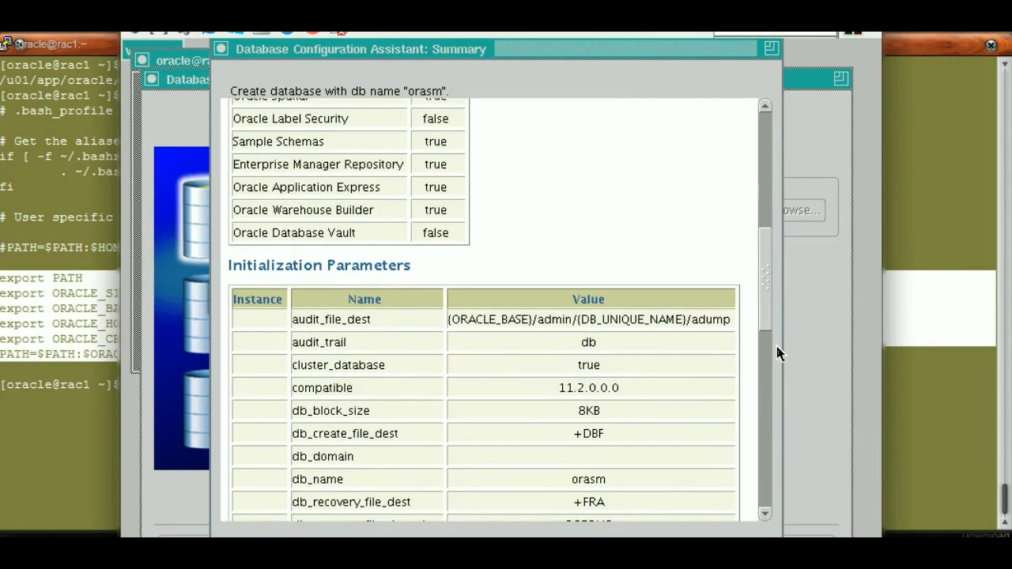
scroll(775, 339, down, 4)
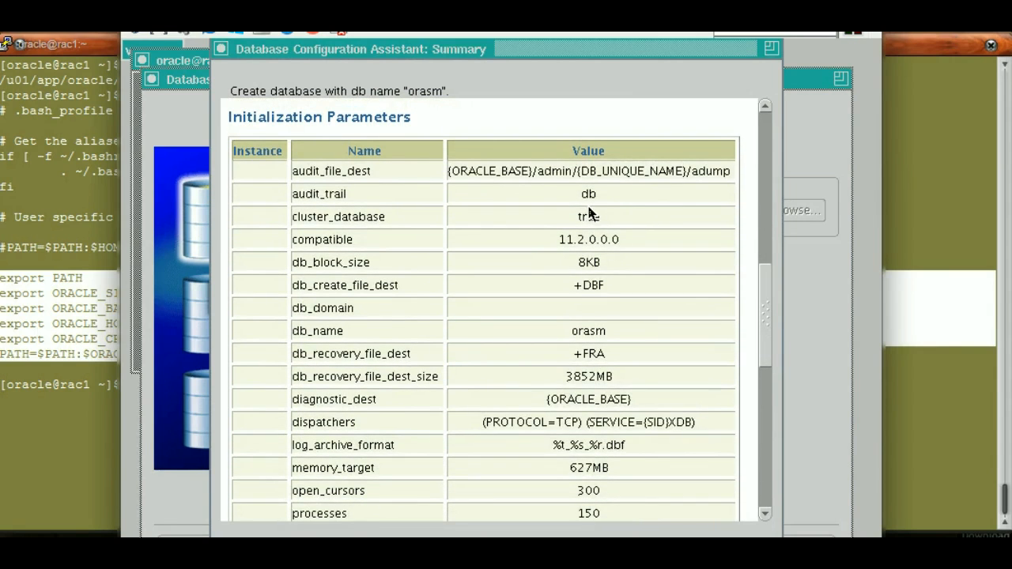
Examine the summary's initialization parameters, including the cluster setting, block size, datafile and recovery destinations, and per-instance undo tablespaces
double_click(586, 220)
double_click(588, 242)
double_click(600, 266)
double_click(603, 285)
drag(762, 298, 767, 322)
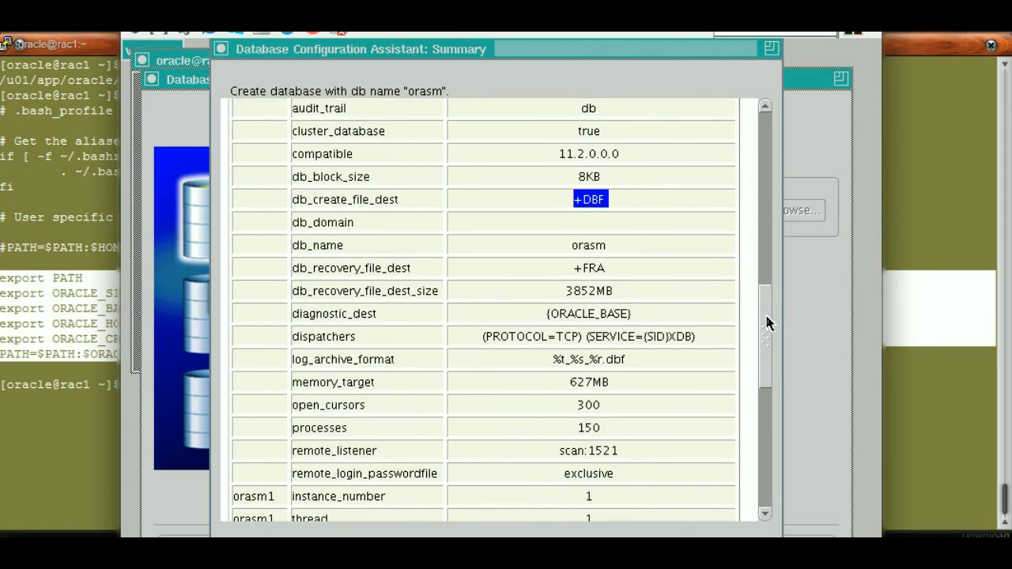
double_click(590, 272)
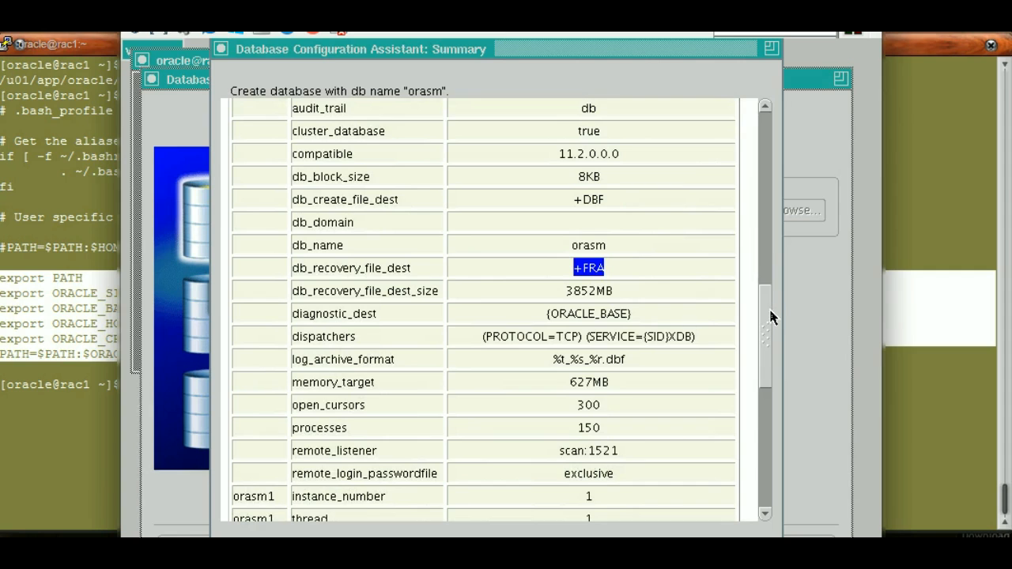
drag(764, 337, 765, 363)
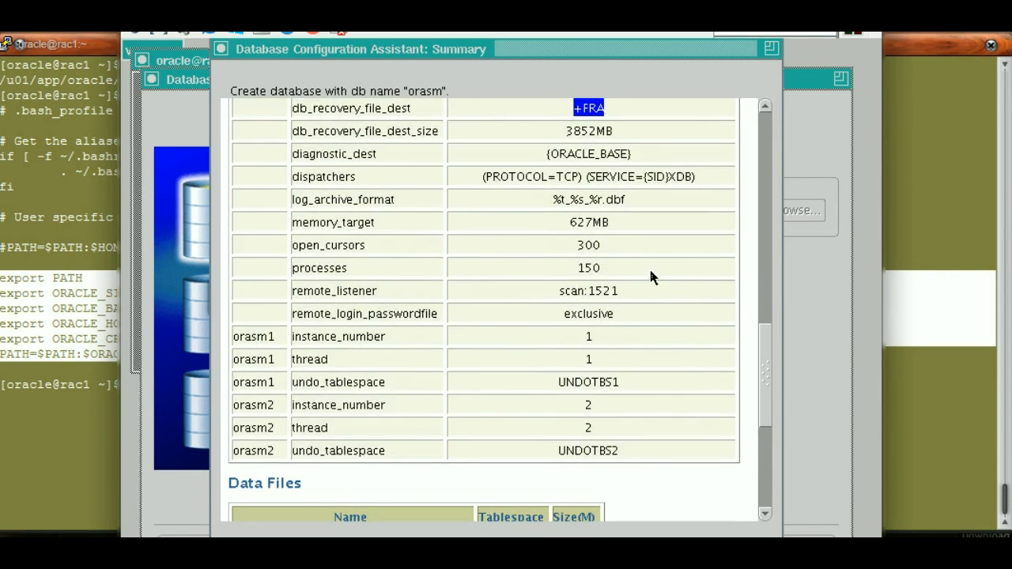
double_click(560, 384)
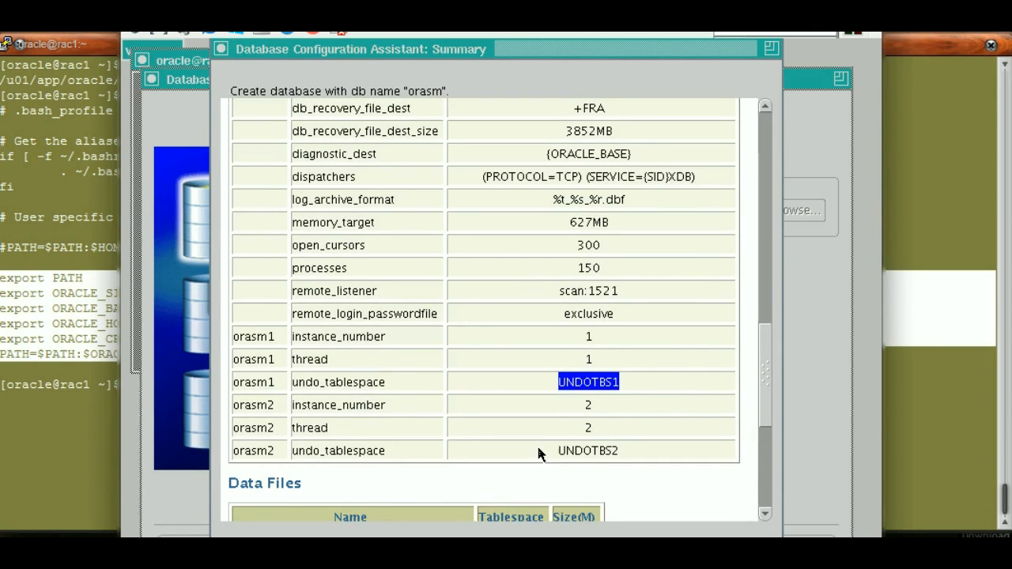
Review the data files and redo log groups in the summary, and confirm it to start creating the database
click(765, 373)
drag(766, 373, 754, 441)
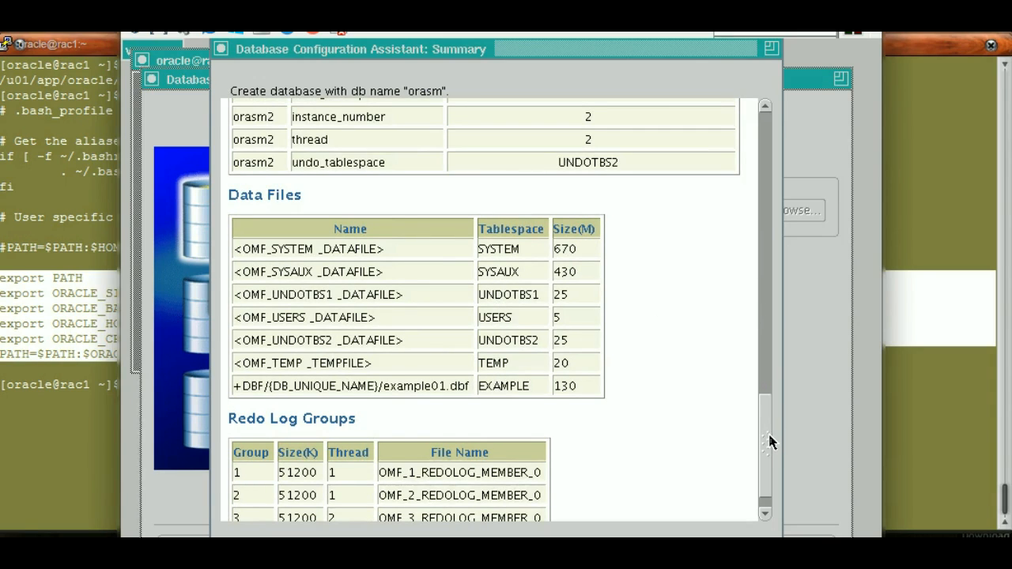
drag(768, 443, 768, 461)
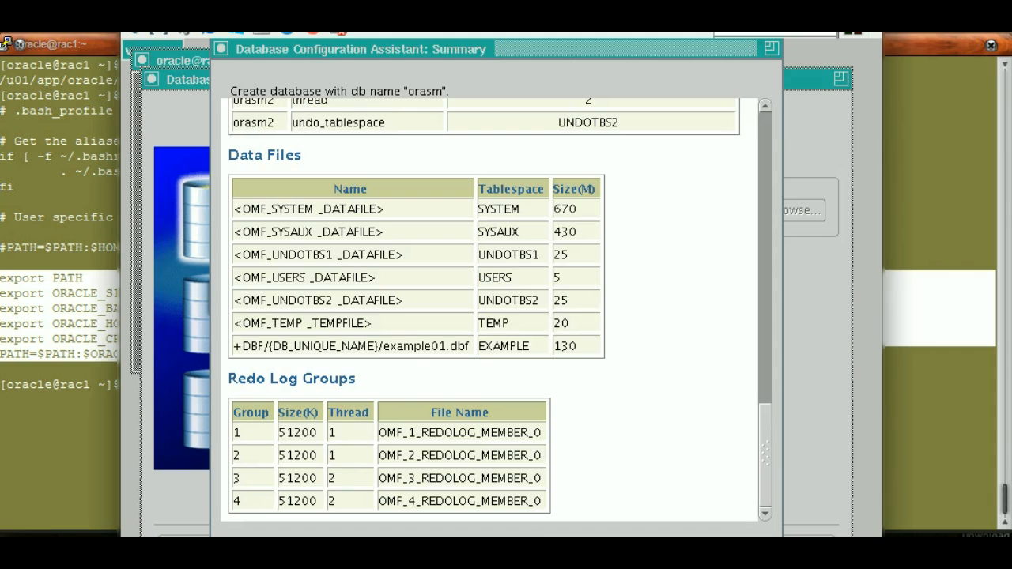
click(672, 553)
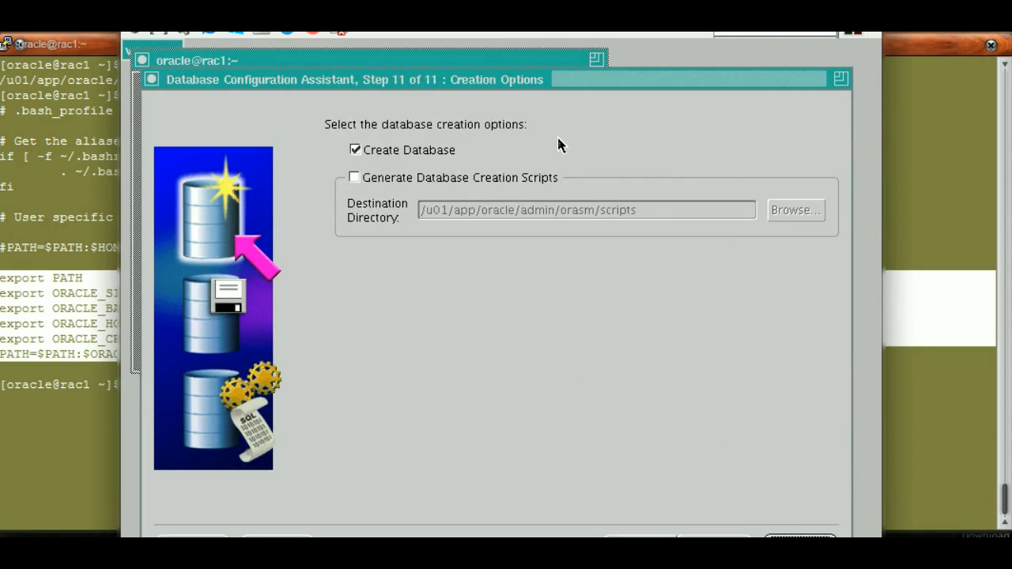
Switch to the rac1 terminal, clear it, and list the smon processes with ps -eaf | grep smon
drag(501, 79, 500, 70)
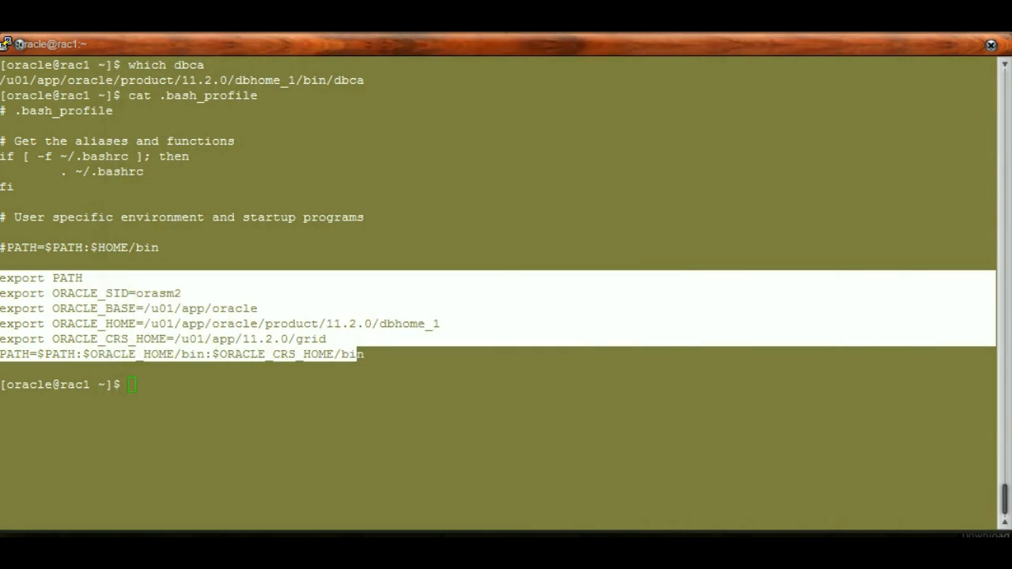
click(133, 385)
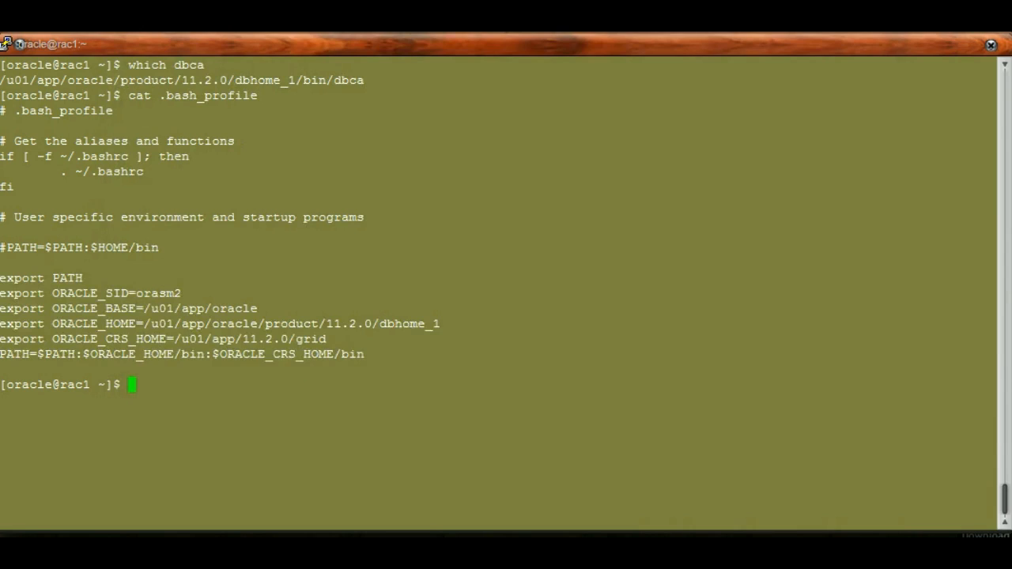
key(ctrl+l)
text(ps )
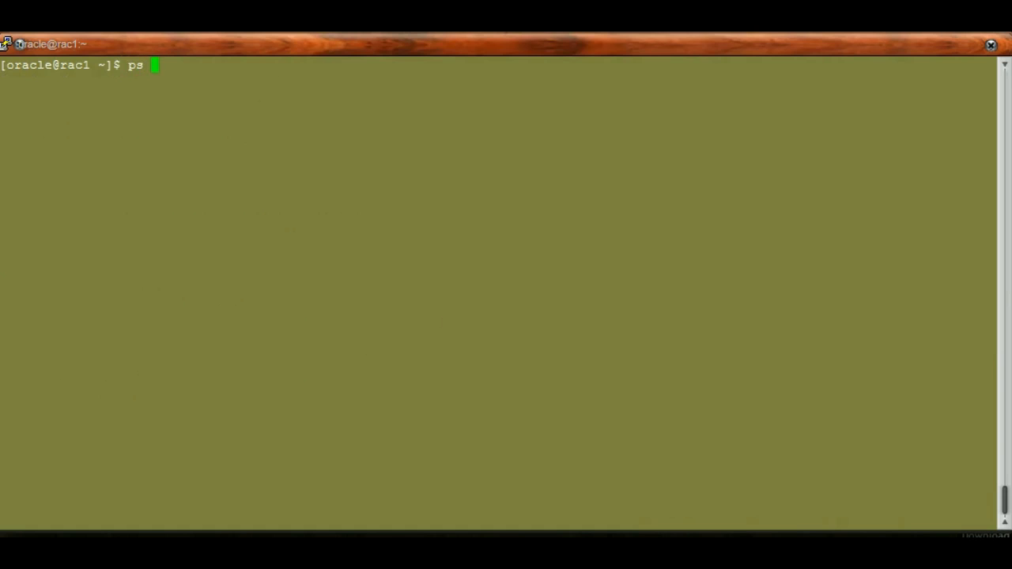
text(-eaf | grep smon)
key(Return)
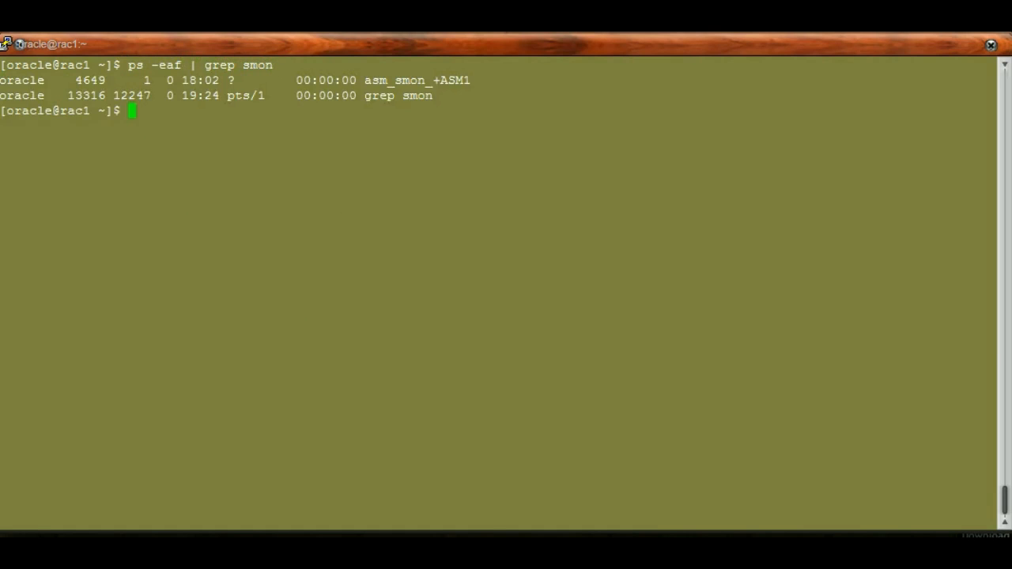
drag(365, 80, 471, 80)
click(471, 81)
Display /etc/oratab on rac1 with cat and highlight the orasm database entry
text(cat /etc/oratab)
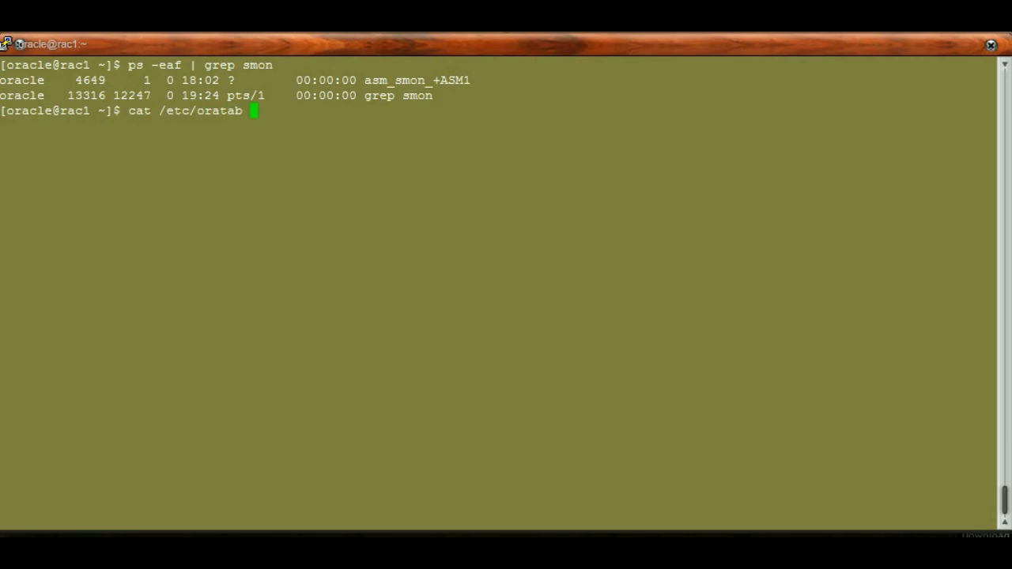
key(Return)
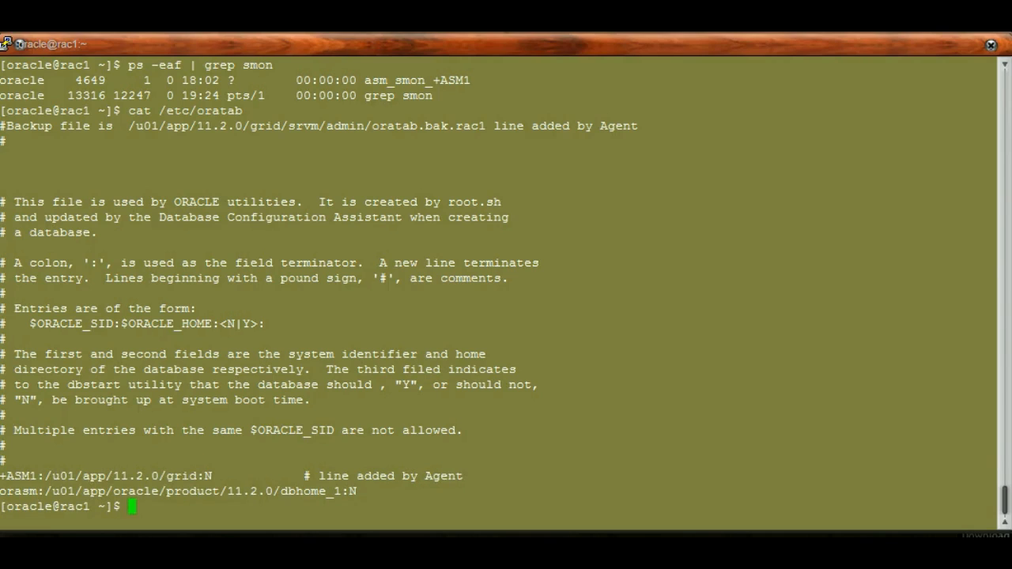
drag(1, 491, 380, 491)
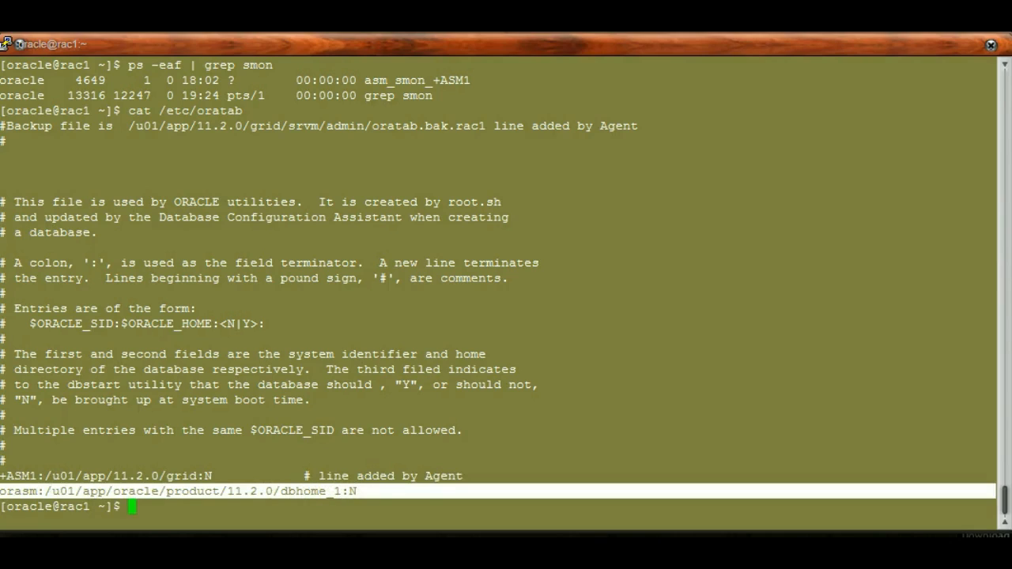
Run the ps -eaf | grep smon check on rac1 again
key(Up)
key(Up)
key(Return)
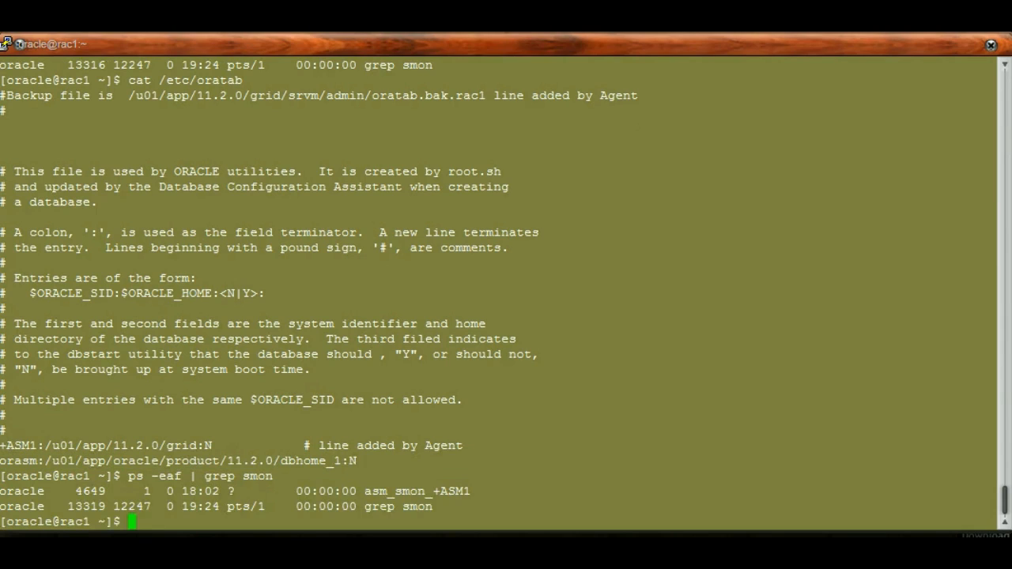
Switch to the rac2 root terminal and display /etc/oratab with cat
key(alt+Tab)
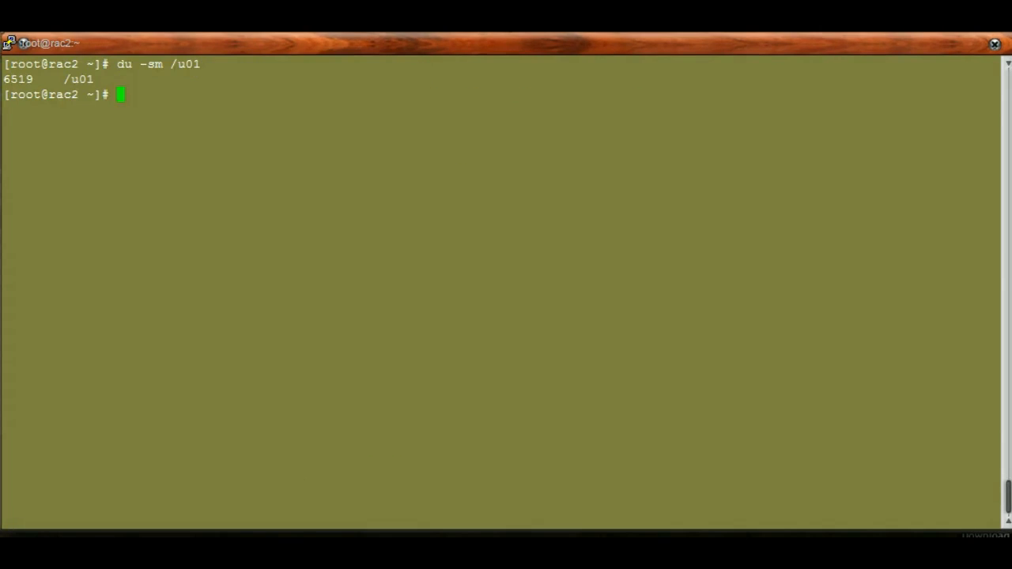
text(cat /etc/orat)
key(Tab)
key(Return)
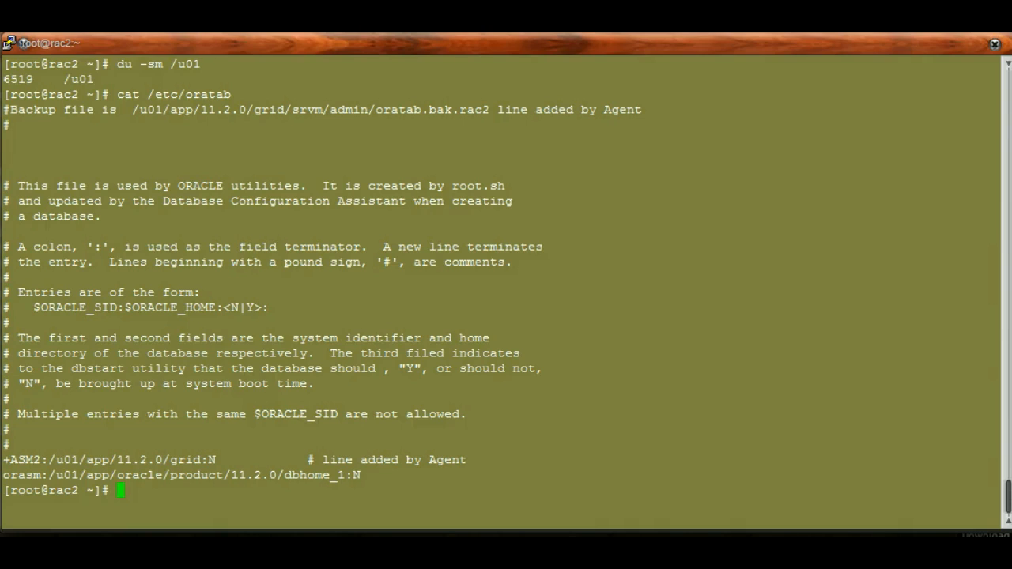
List the smon processes on rac2 with ps -eaf | grep smon, and highlight the orasm name in the oratab output
text(ps )
text(-)
text(eaf |)
text( gf)
text(rp)
key(BackSpace)
key(BackSpace)
key(BackSpace)
text(gr)
key(BackSpace)
key(BackSpace)
text(rep smon)
key(Return)
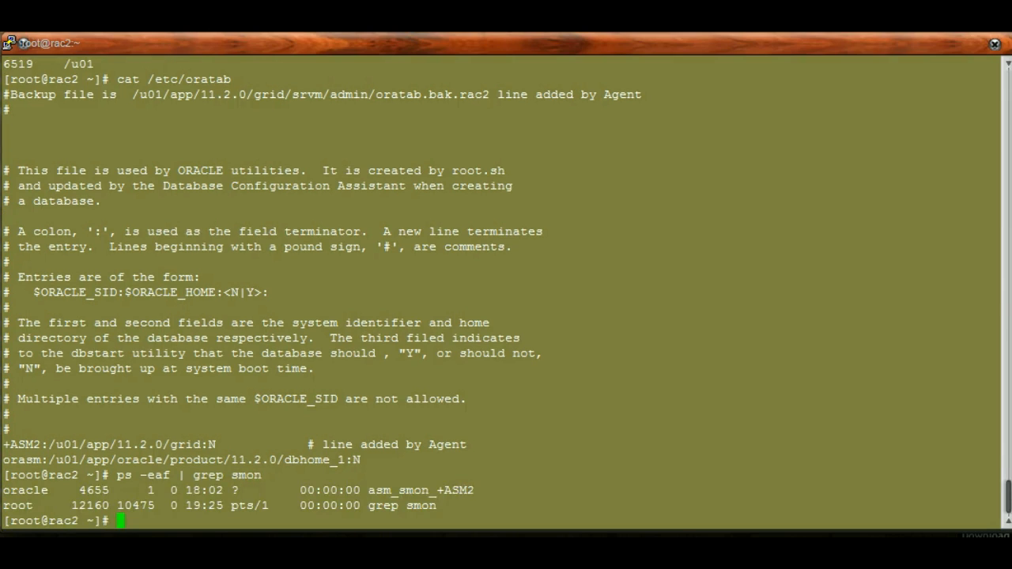
drag(438, 491, 467, 491)
drag(3, 459, 41, 459)
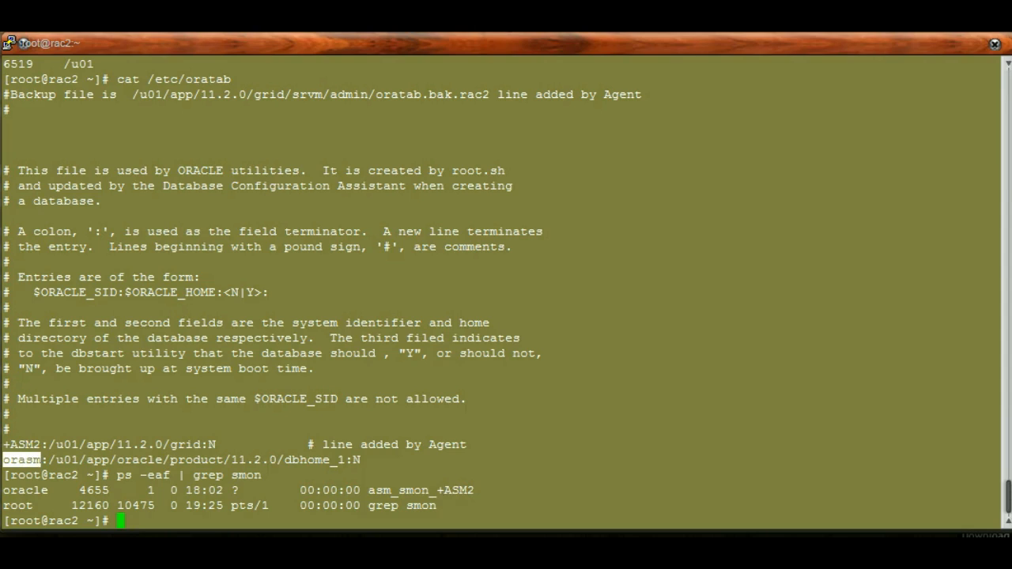